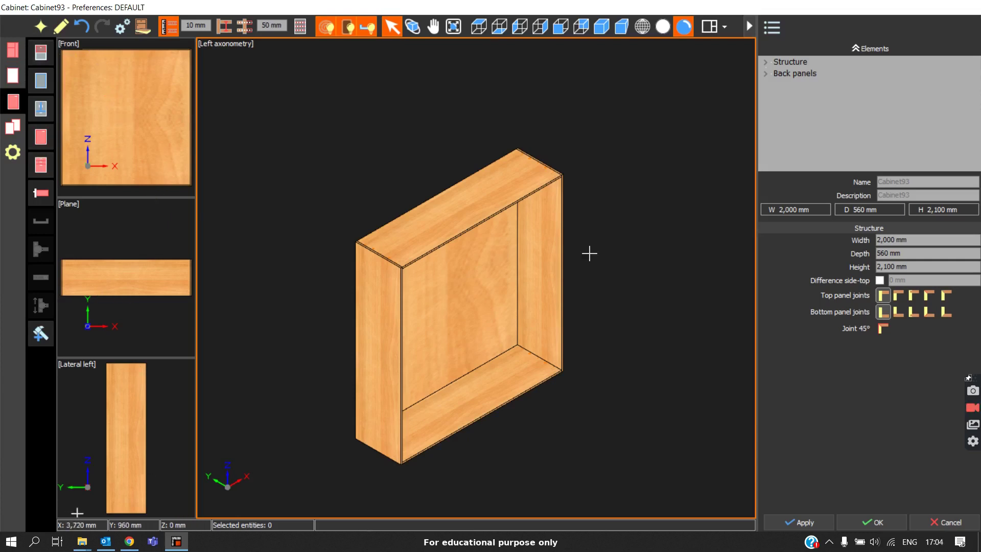
Insert a vertical partition centred in the cabinet, set back 30 mm from the front
left_click(13, 75)
left_click(41, 137)
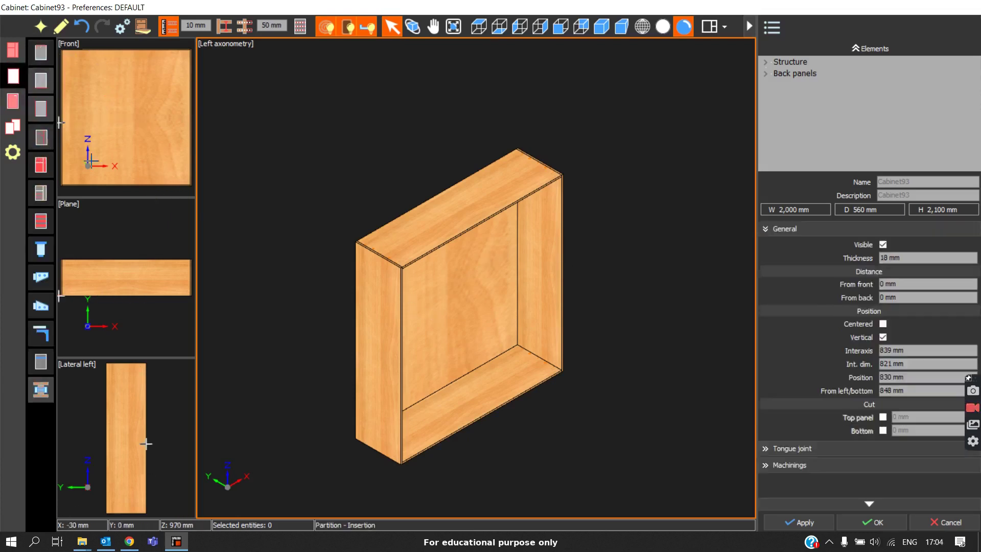
scroll(469, 267, "up", 1)
scroll(469, 267, "up", 2)
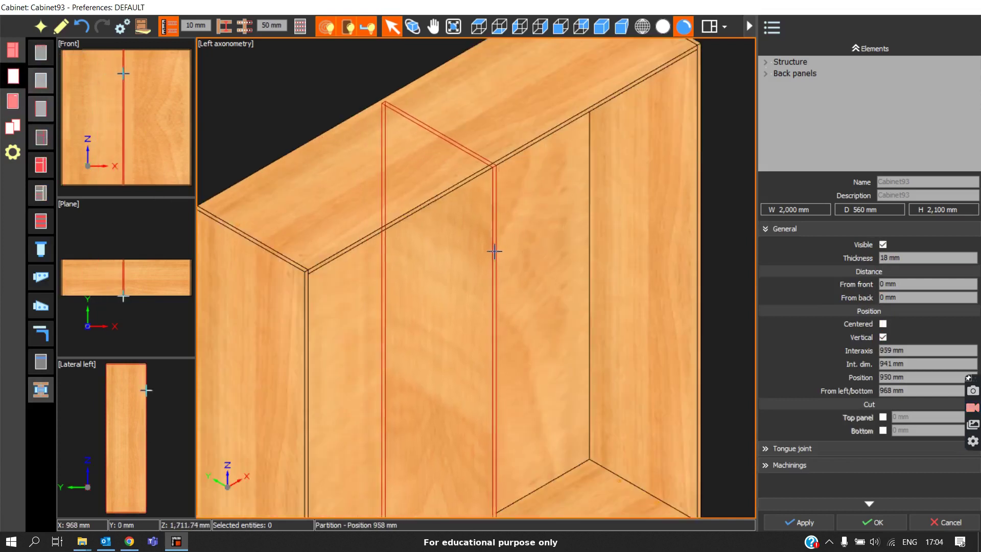
scroll(464, 286, "up", 1)
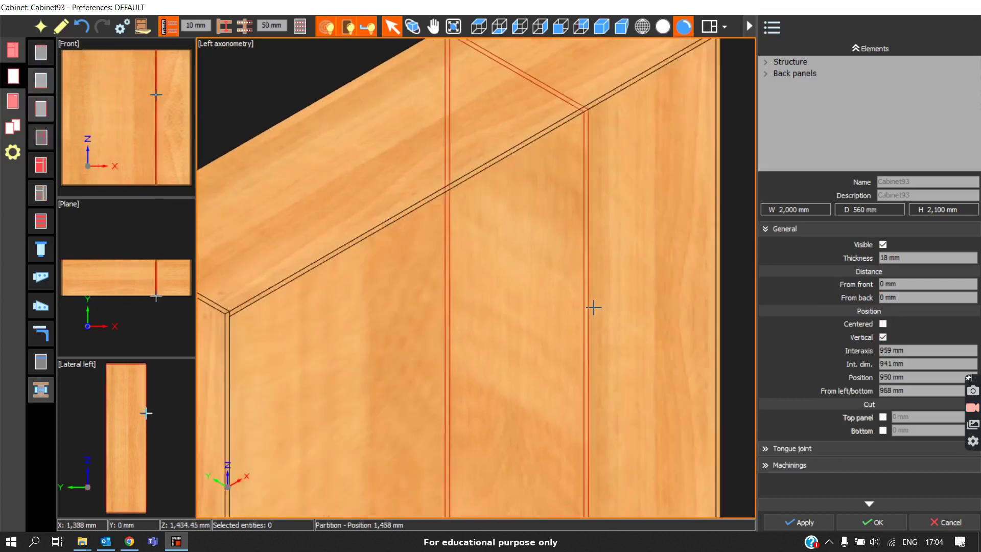
scroll(473, 298, "up", 1)
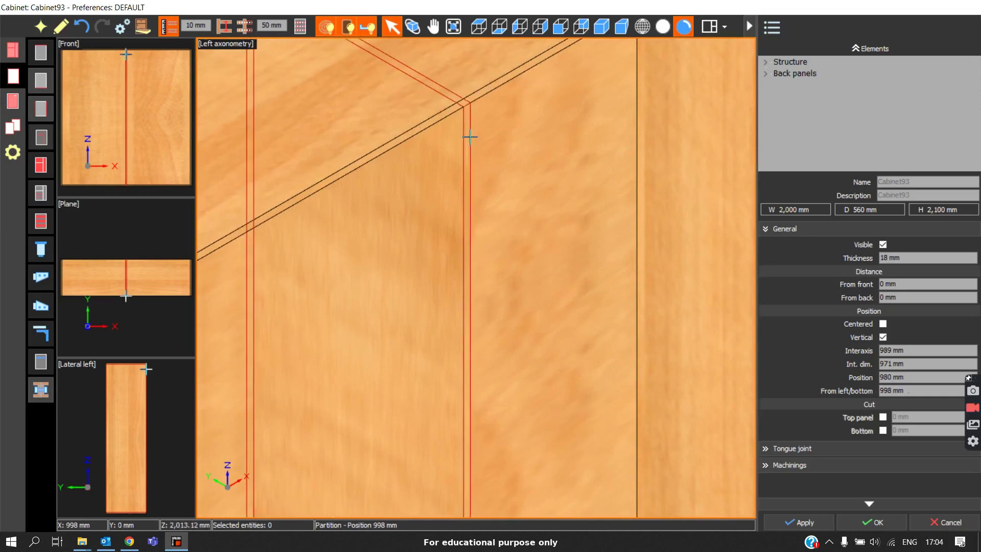
type("30")
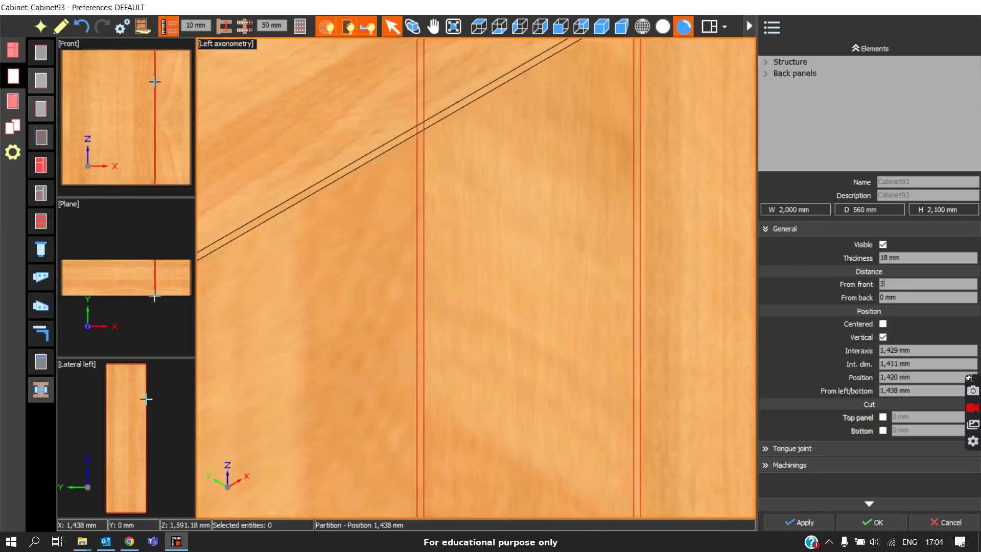
left_click(799, 522)
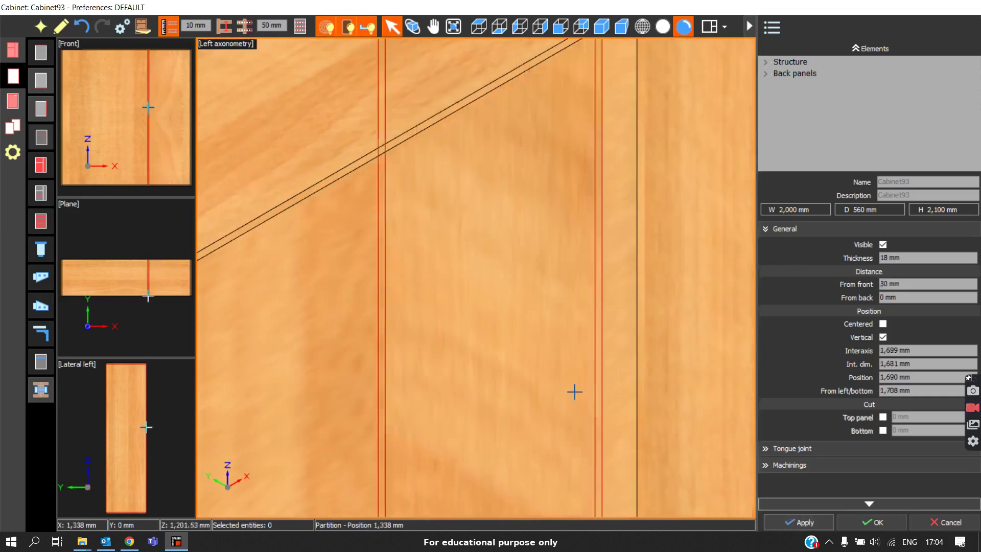
scroll(495, 339, "down", 3)
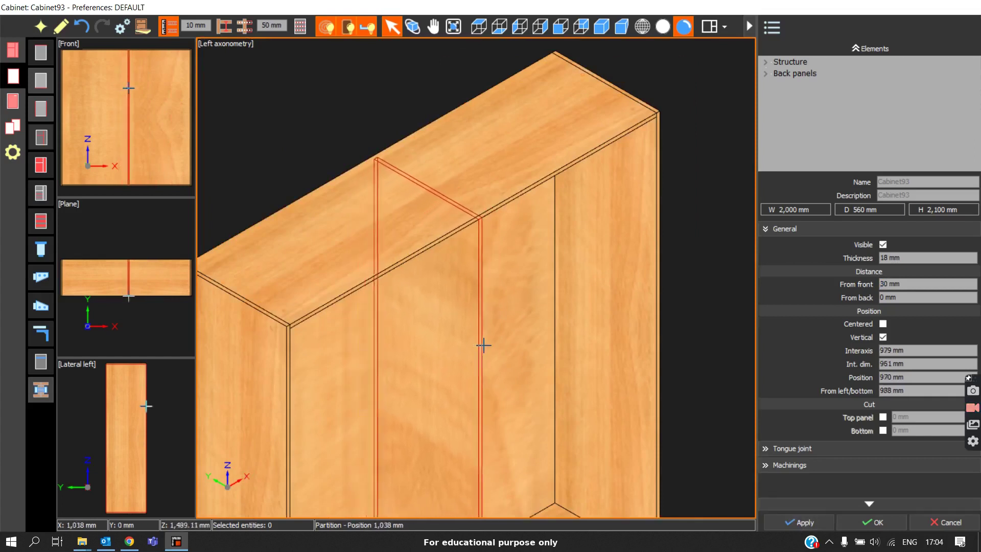
left_click(883, 324)
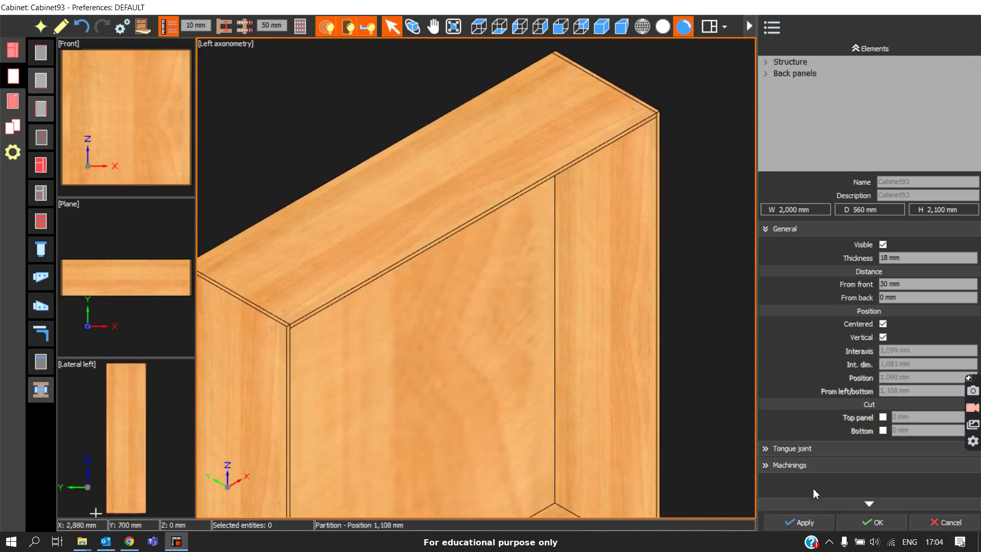
left_click(809, 522)
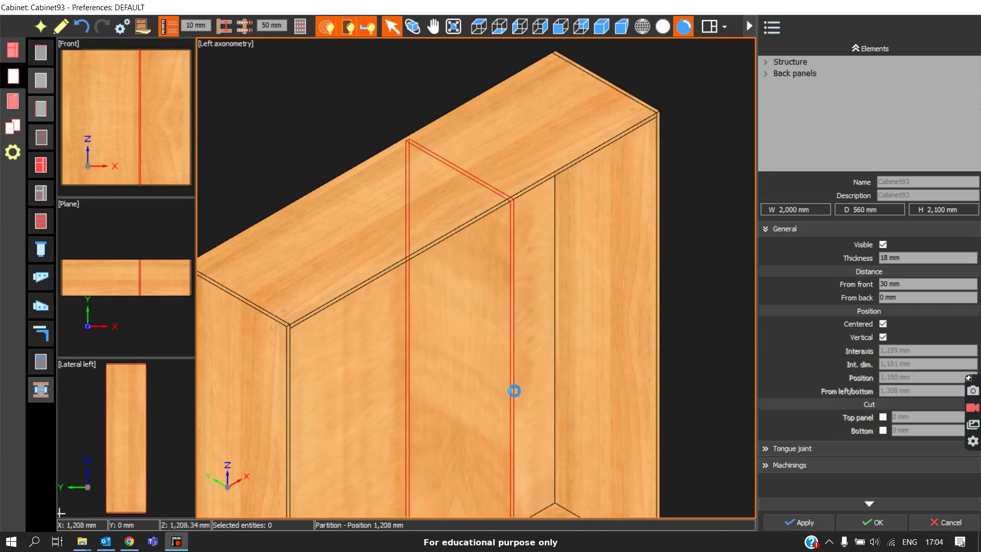
Add a centred horizontal partition to each of the two compartments beside the central vertical partition
scroll(505, 353, "down", 5)
scroll(469, 316, "up", 6)
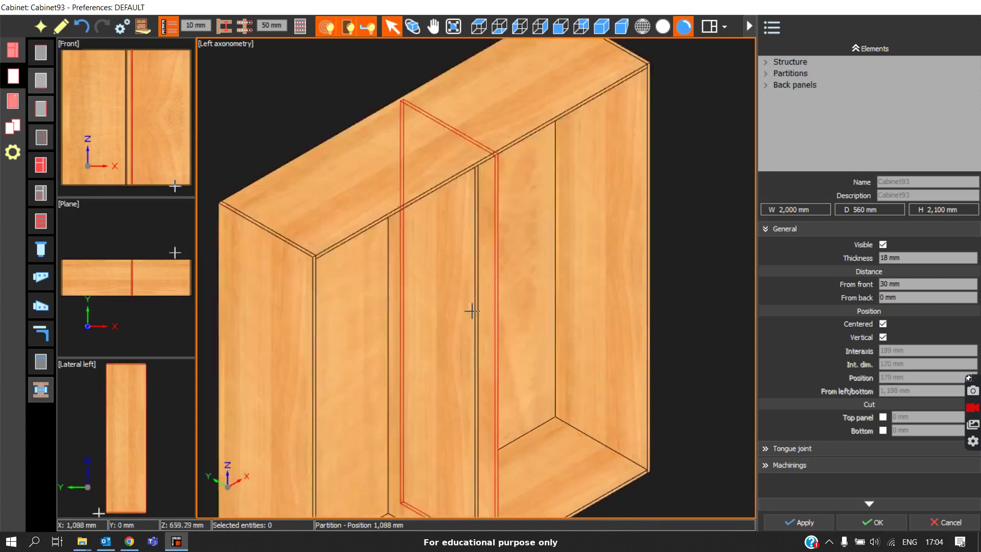
scroll(453, 391, "up", 3)
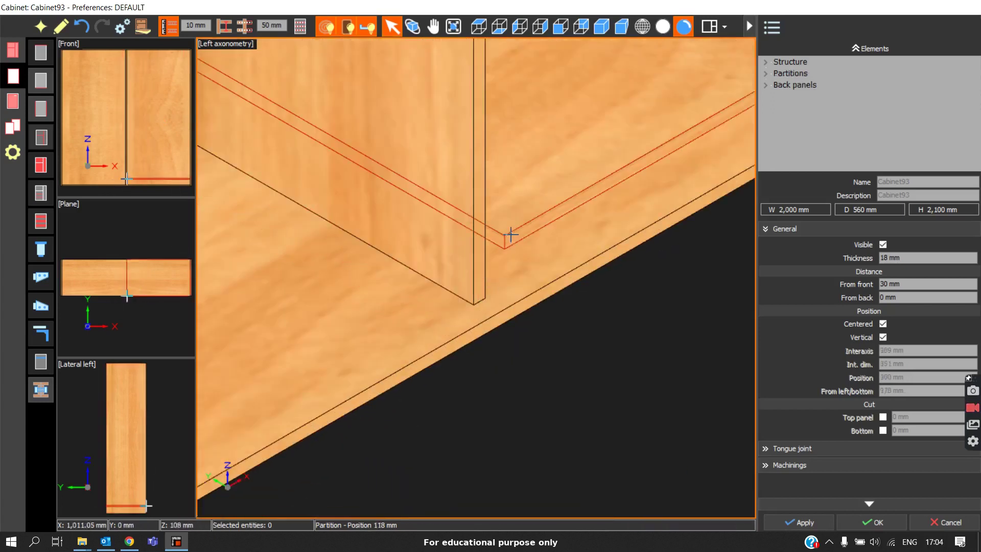
scroll(365, 302, "up", 3)
scroll(364, 302, "down", 8)
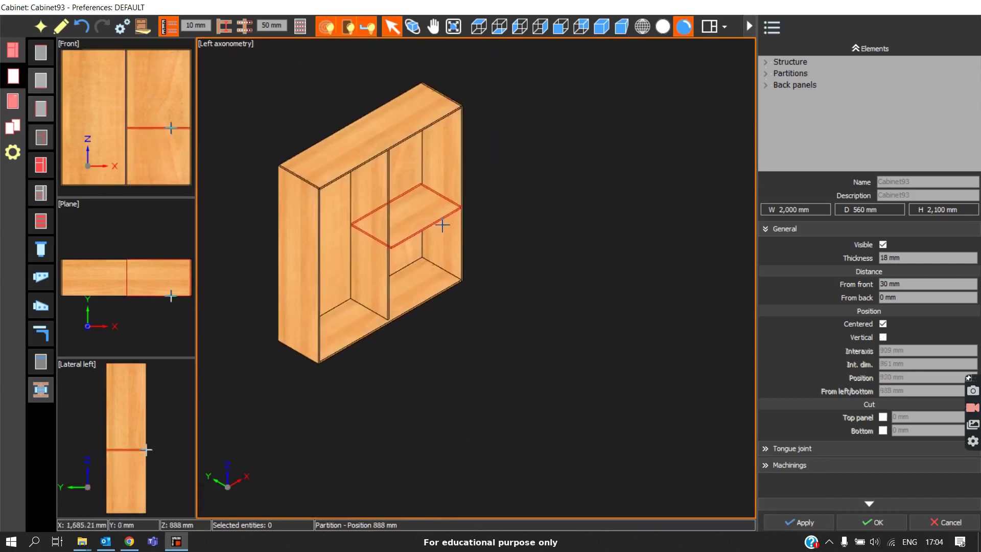
left_click(439, 200)
left_click(319, 238)
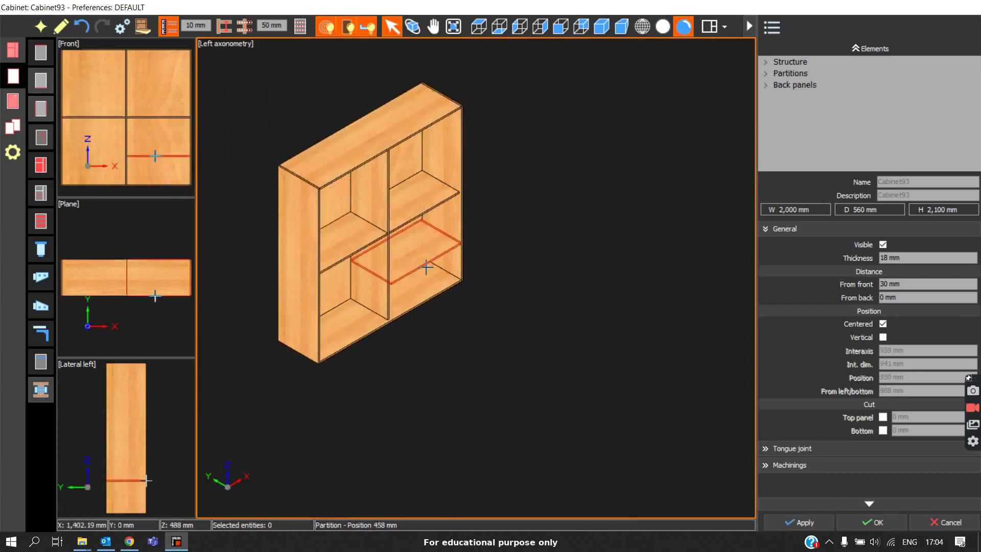
Insert a non-centred horizontal partition in the lower right compartment and set its internal dimension to 800 mm
left_click(557, 30)
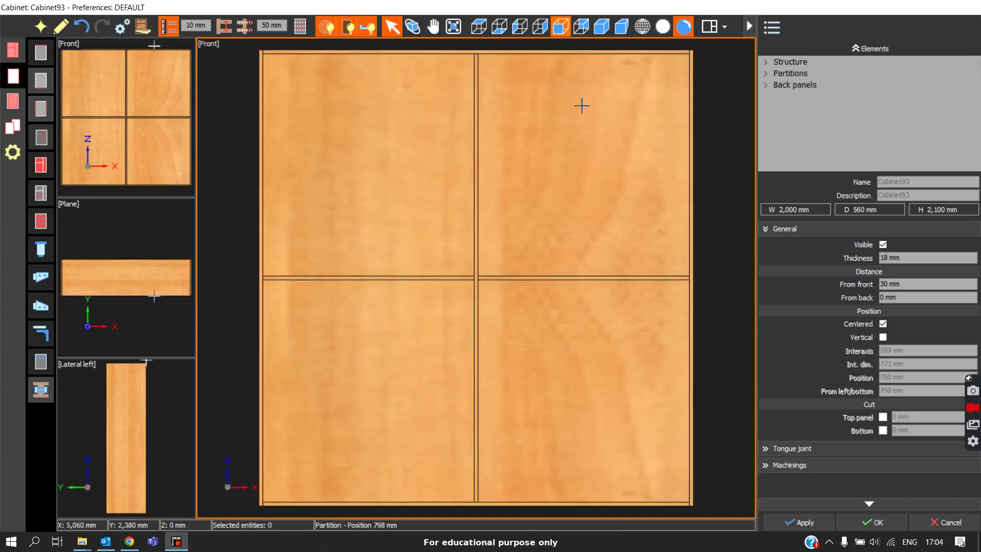
left_click(883, 325)
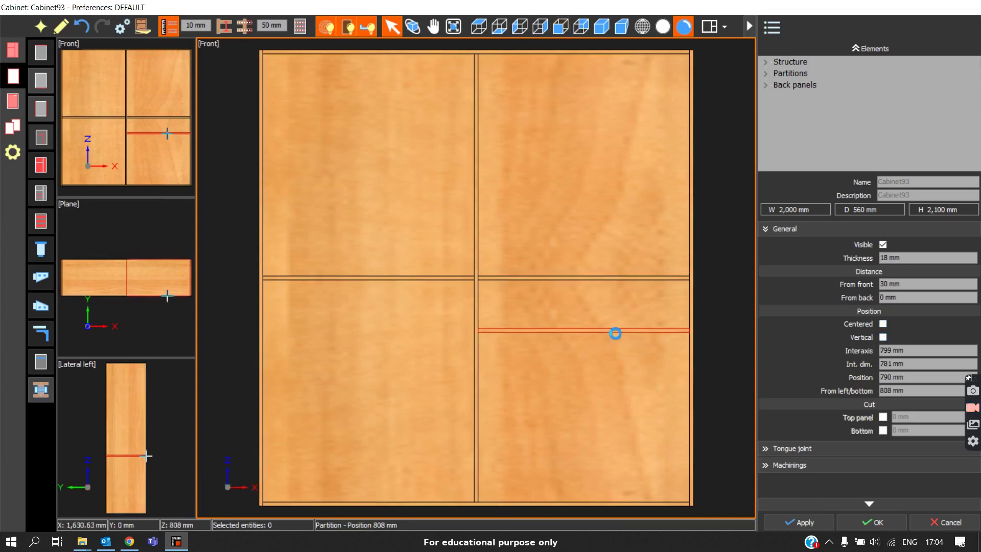
left_click(617, 333)
left_click(617, 331)
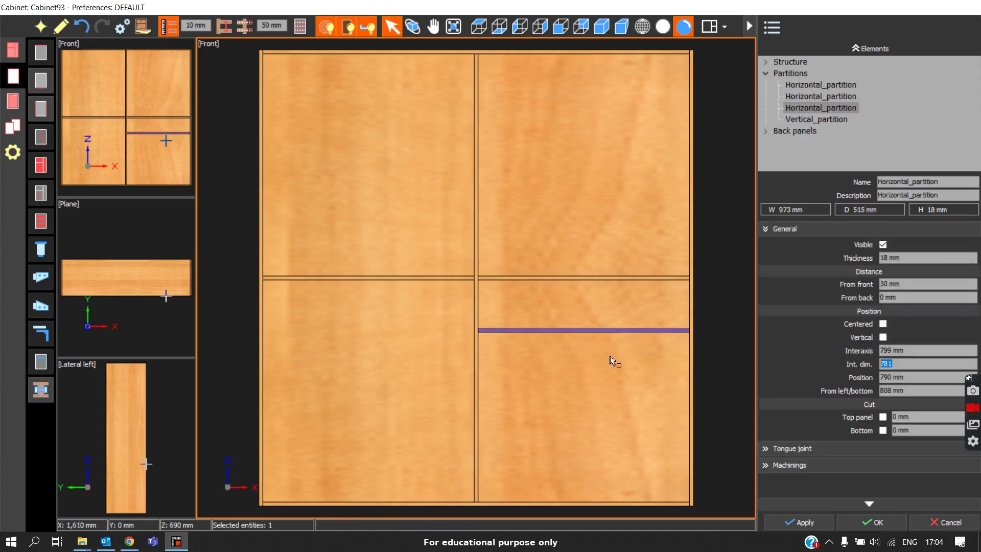
type("800")
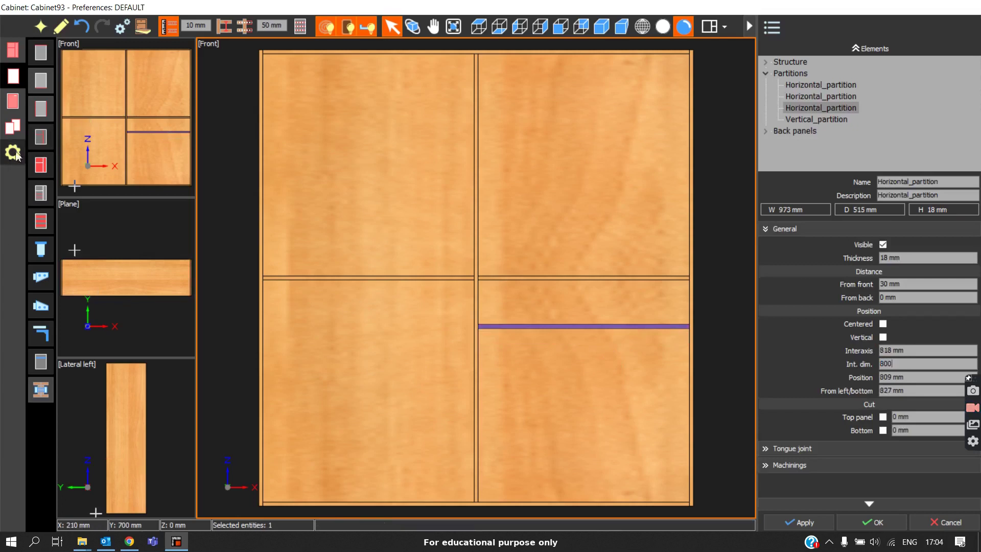
Insert a matching horizontal partition in the lower left compartment with an internal dimension of 800 mm
left_click(41, 143)
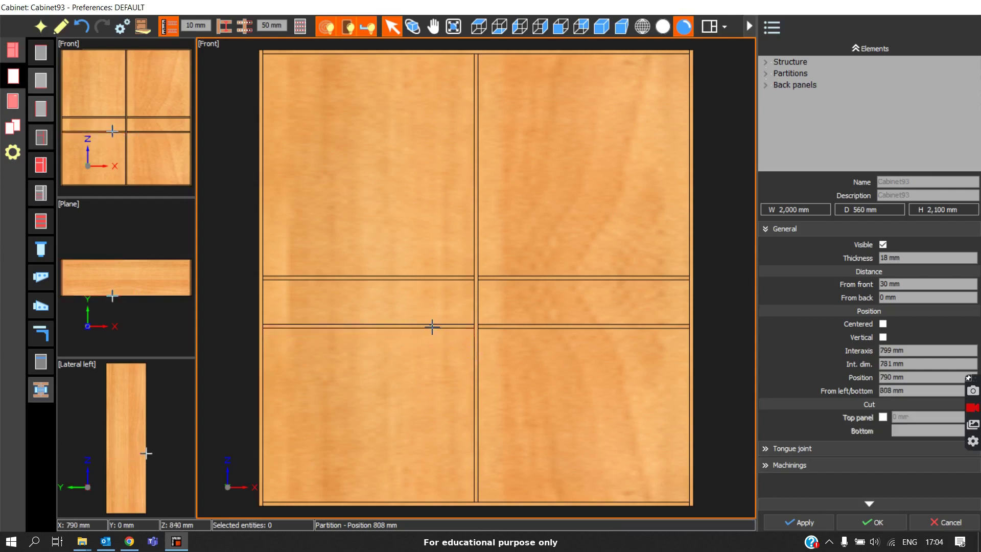
left_click(431, 327)
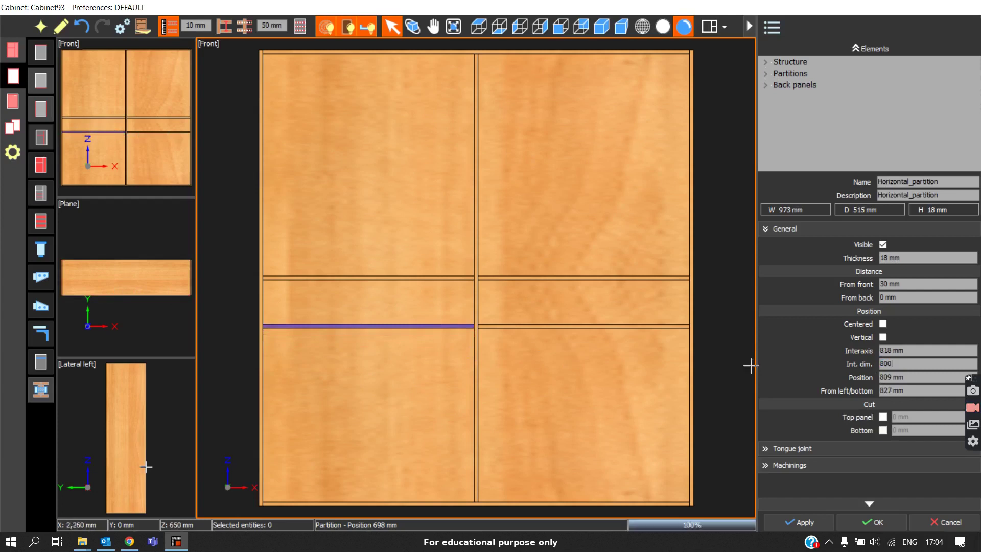
key("Escape")
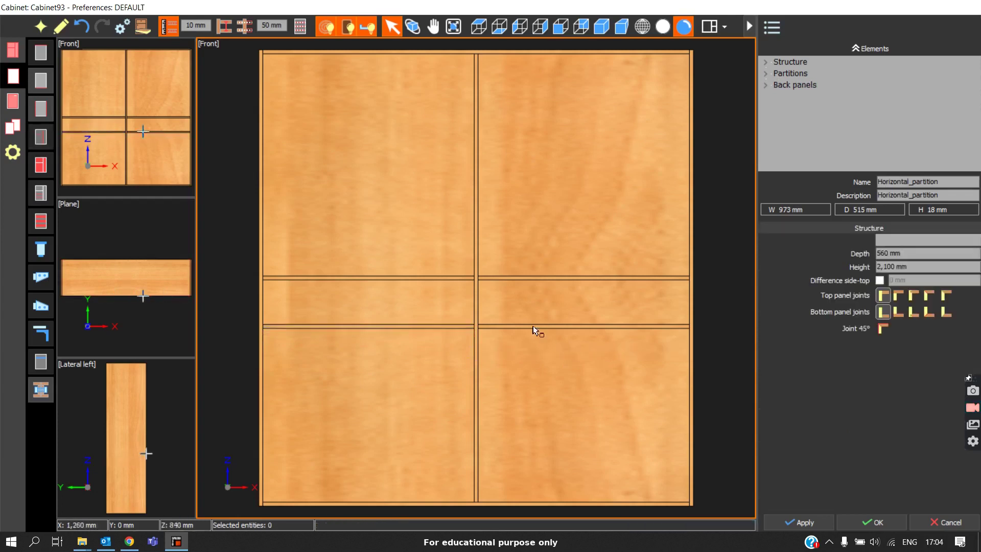
Insert a centred vertical partition in each of the two narrow compartments between the horizontal partitions
scroll(523, 356, "down", 2)
left_click(601, 27)
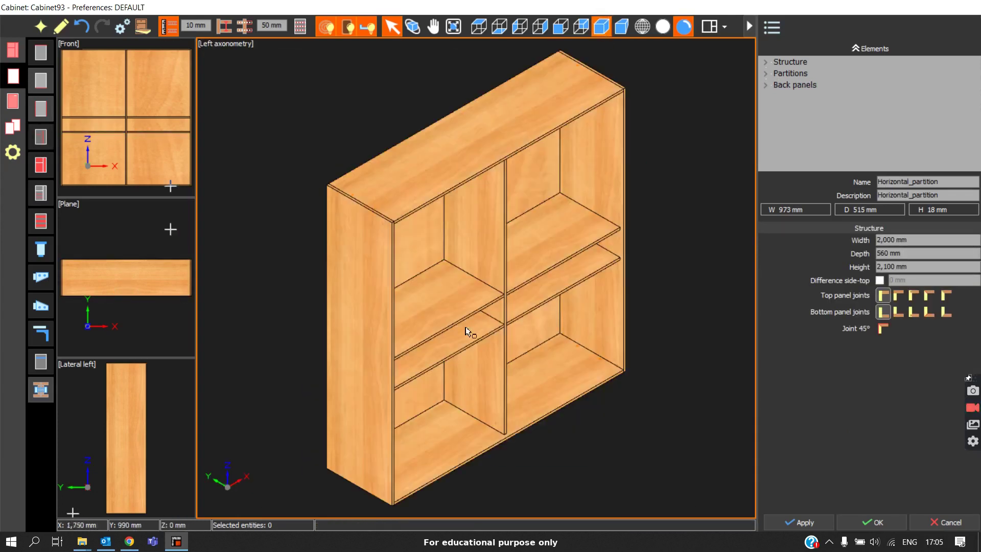
scroll(454, 332, "up", 3)
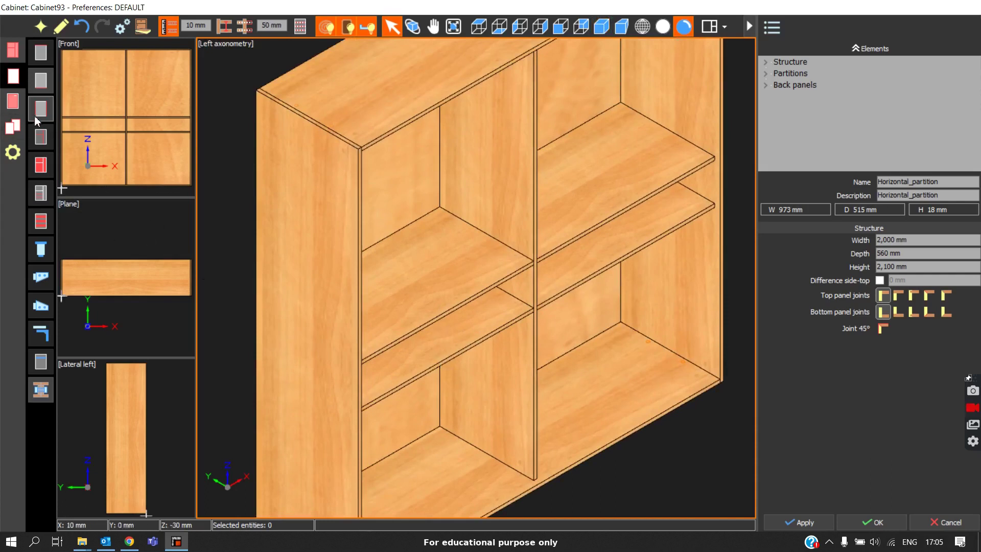
left_click(40, 140)
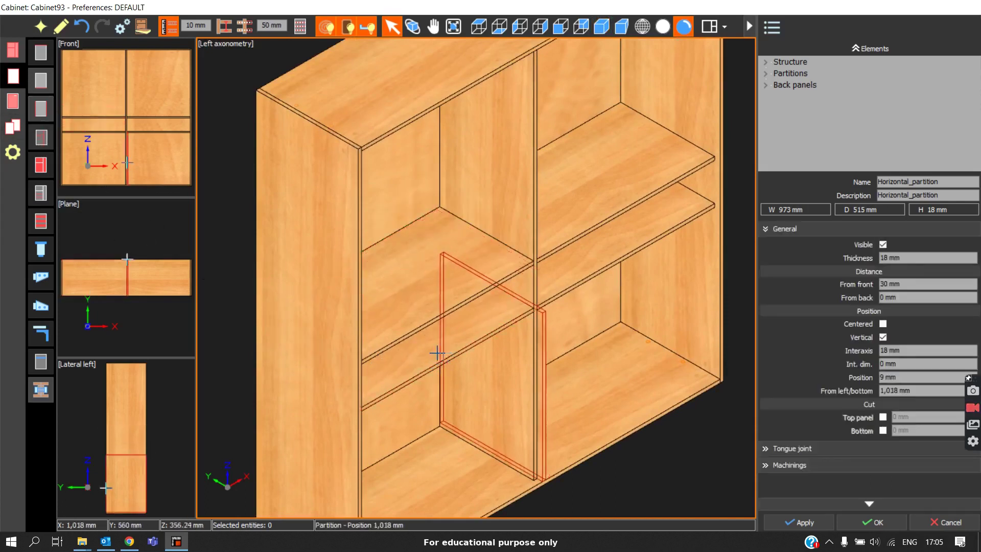
left_click(882, 324)
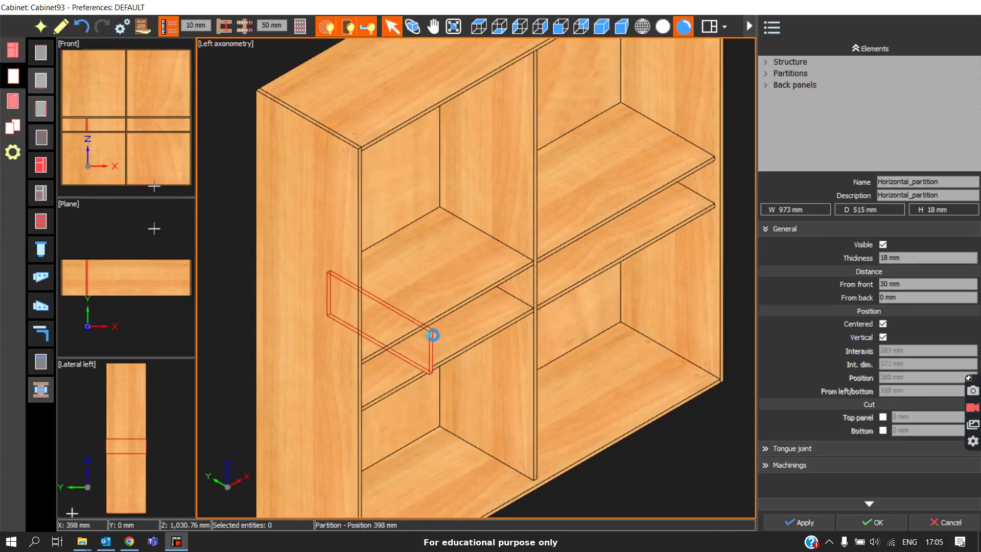
left_click(433, 335)
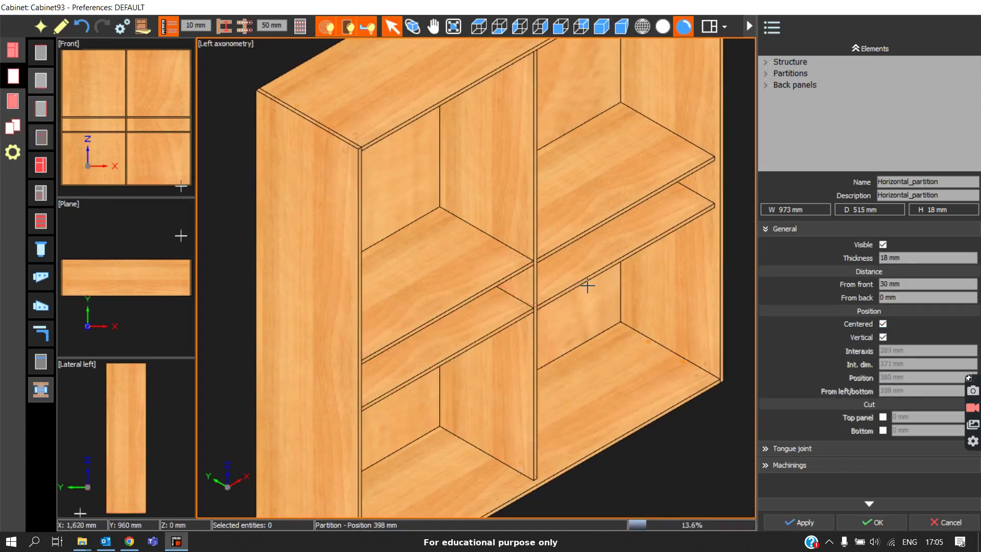
left_click(617, 249)
right_click(637, 237)
Examine the horizontal and vertical partitions and their setback from the cabinet's front edge
middle_click_drag(458, 279, 429, 163)
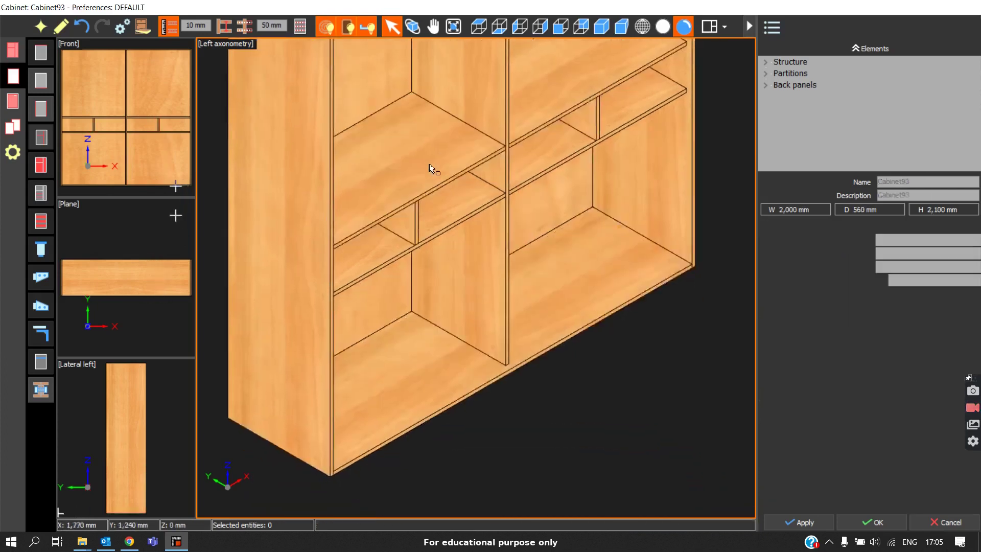
scroll(429, 168, "down", 5)
scroll(400, 295, "up", 10)
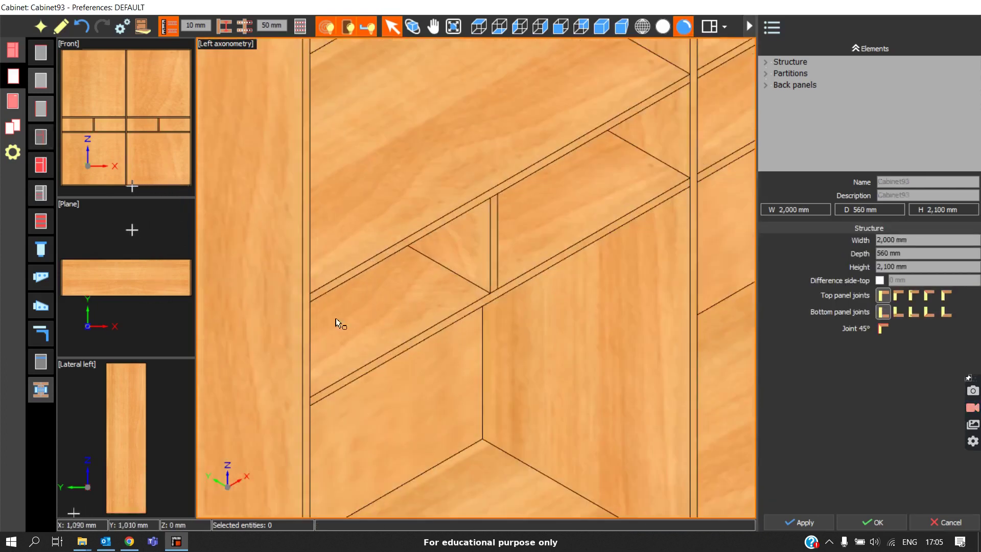
scroll(336, 318, "down", 4)
scroll(409, 168, "down", 3)
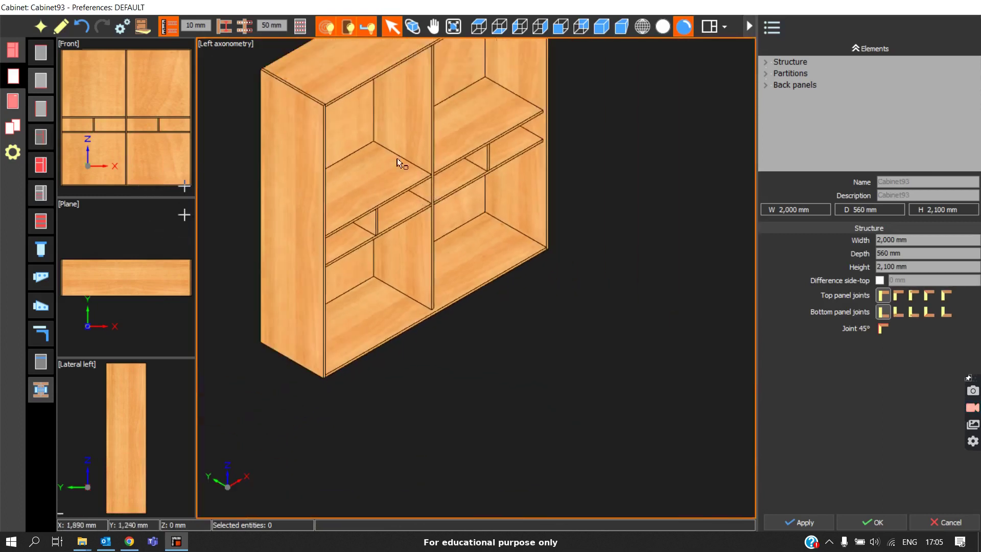
scroll(395, 221, "up", 3)
scroll(536, 191, "down", 3)
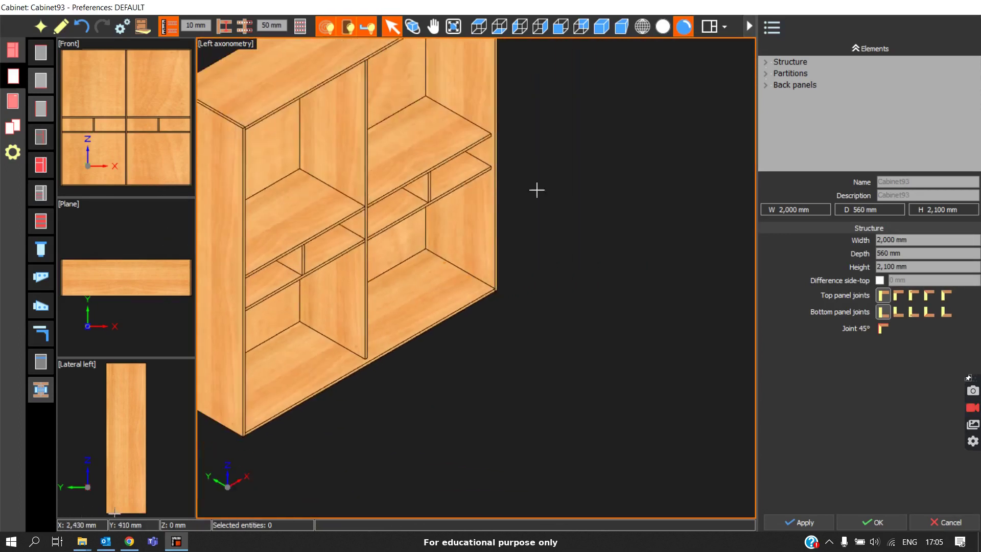
scroll(494, 149, "up", 6)
scroll(457, 262, "up", 6)
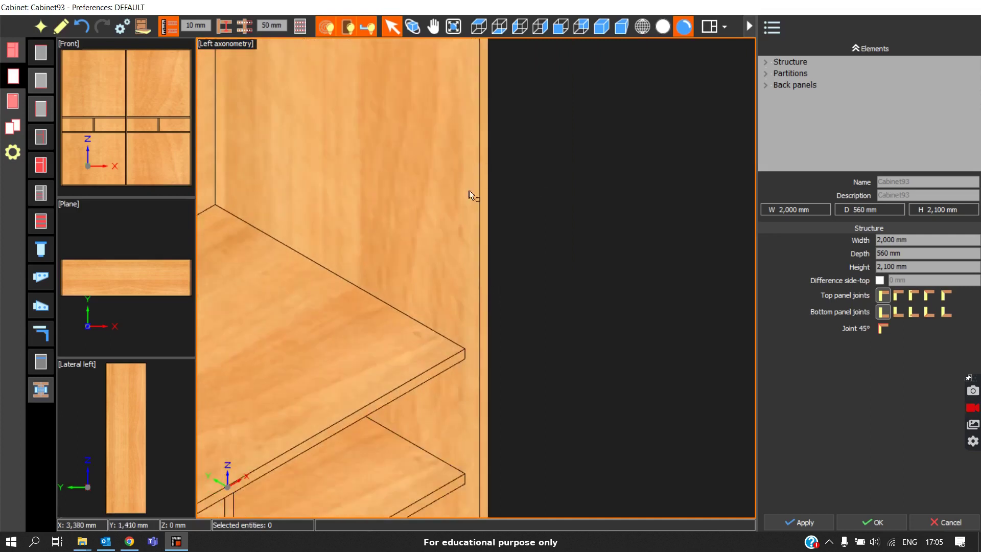
scroll(417, 341, "up", 1)
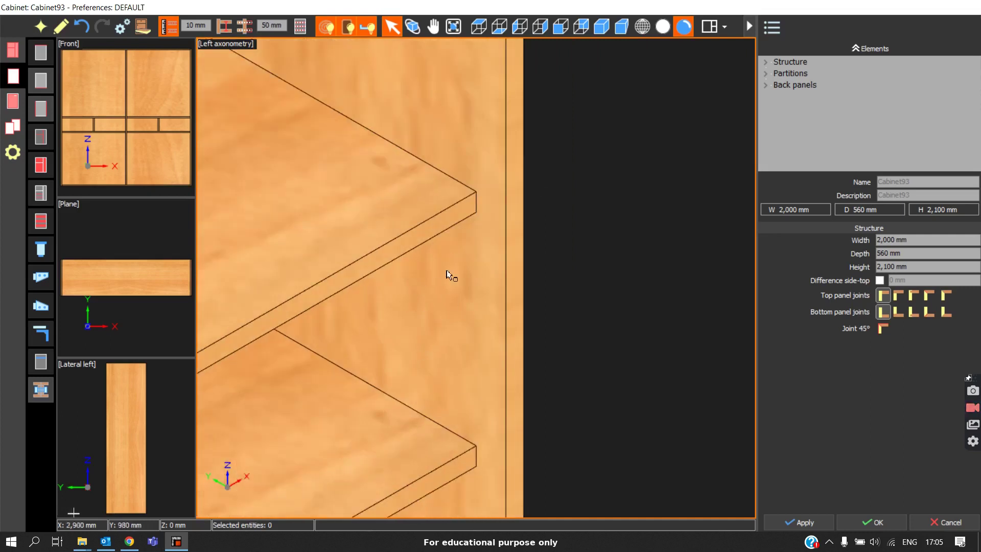
scroll(447, 270, "down", 2)
scroll(445, 295, "down", 1)
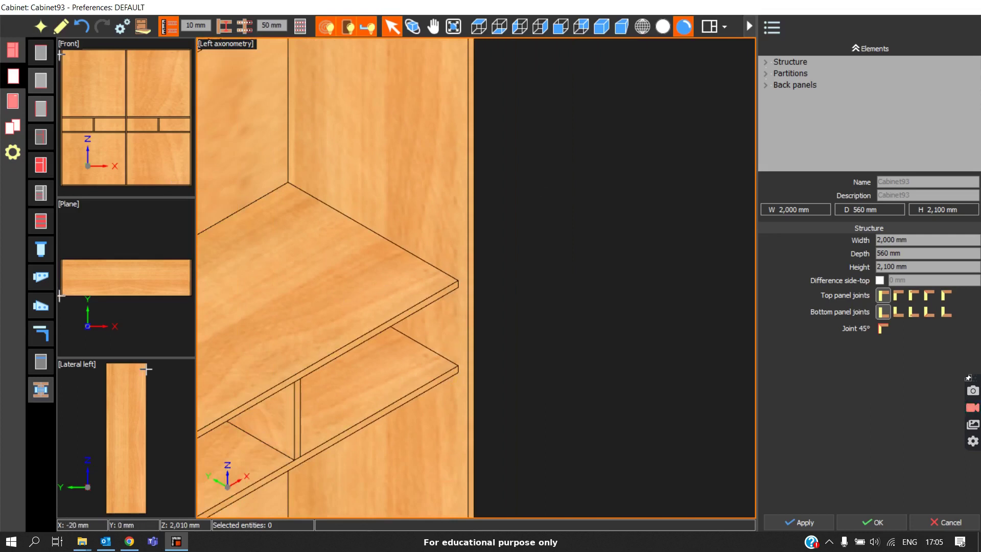
Try to insert a right-aligned vertical partition in the outer right compartment between the horizontal partitions
left_click(19, 134)
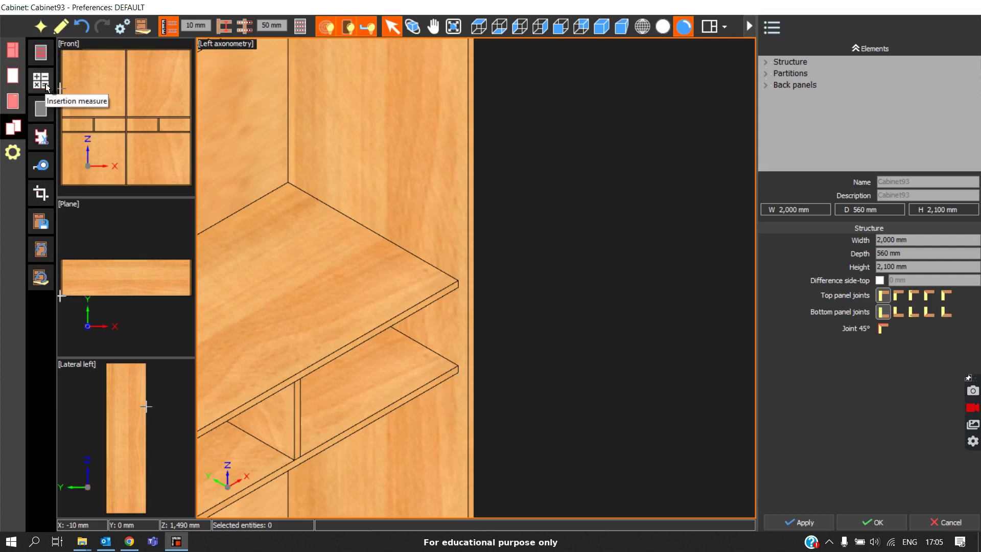
left_click(14, 88)
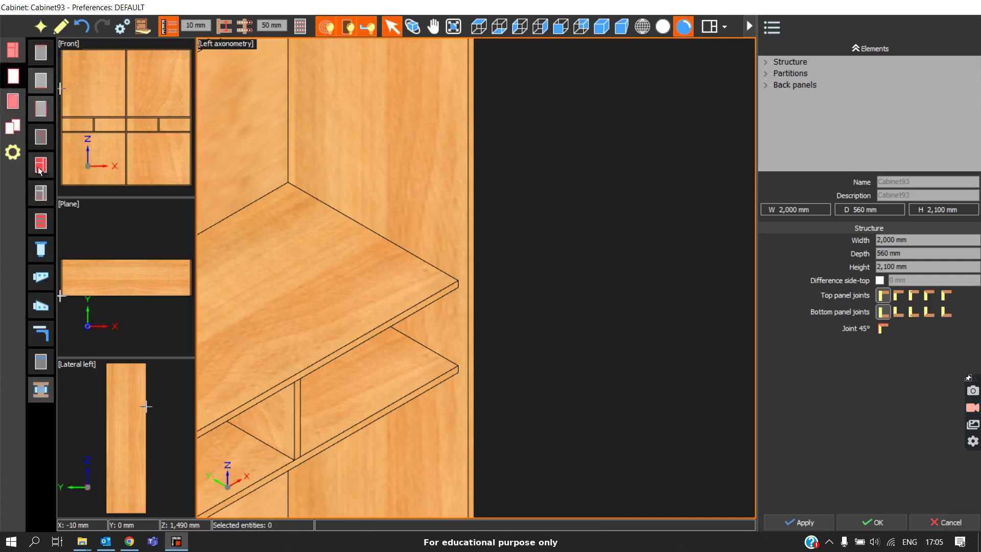
left_click(41, 137)
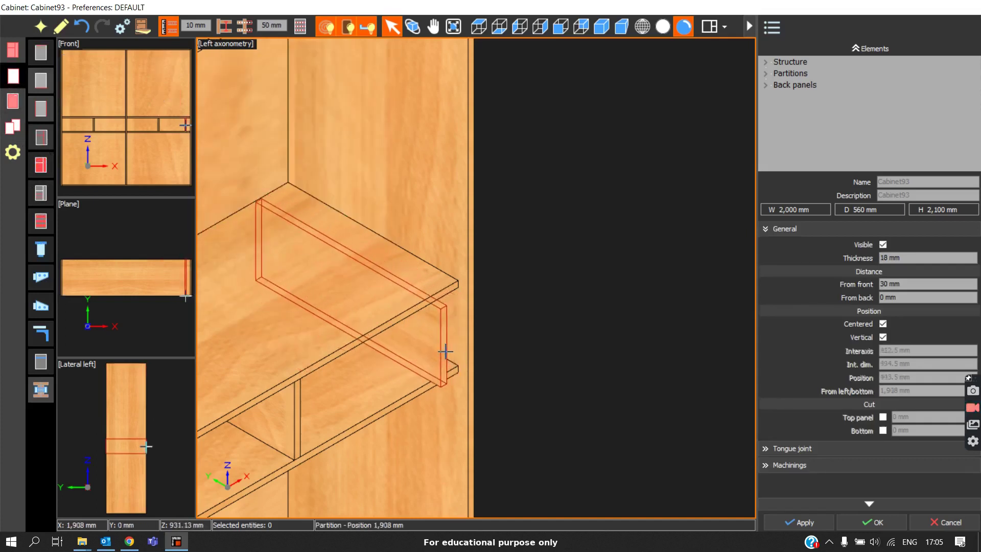
left_click(444, 351)
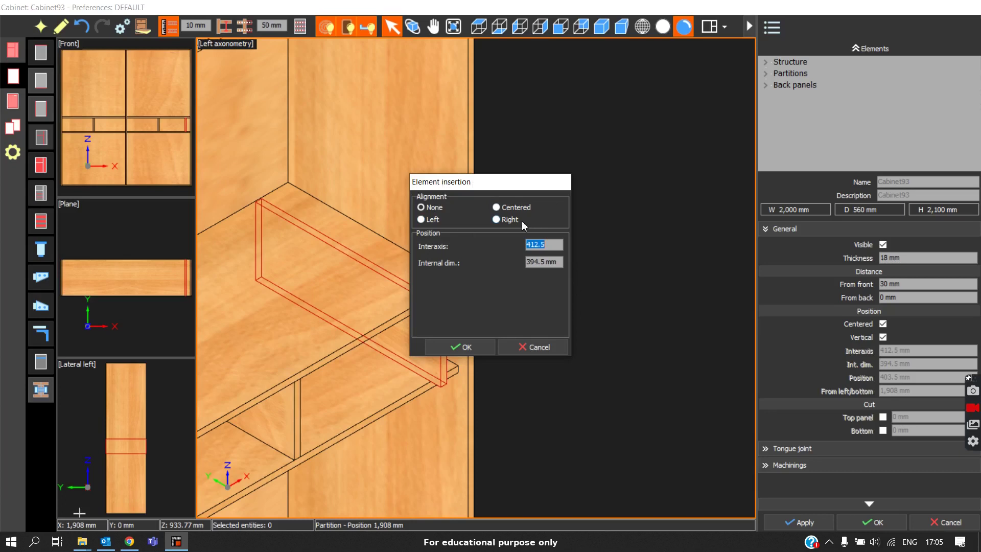
left_click(503, 219)
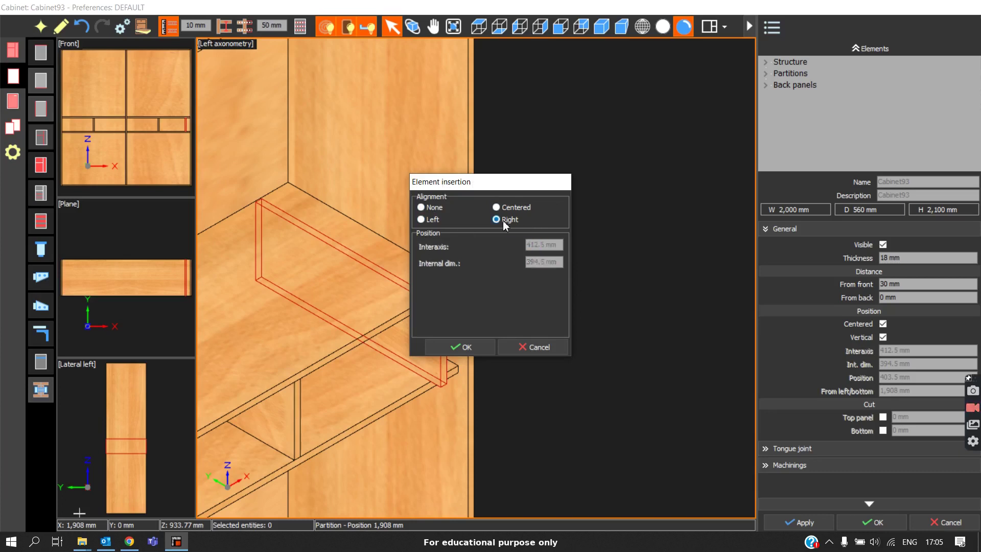
left_click(459, 347)
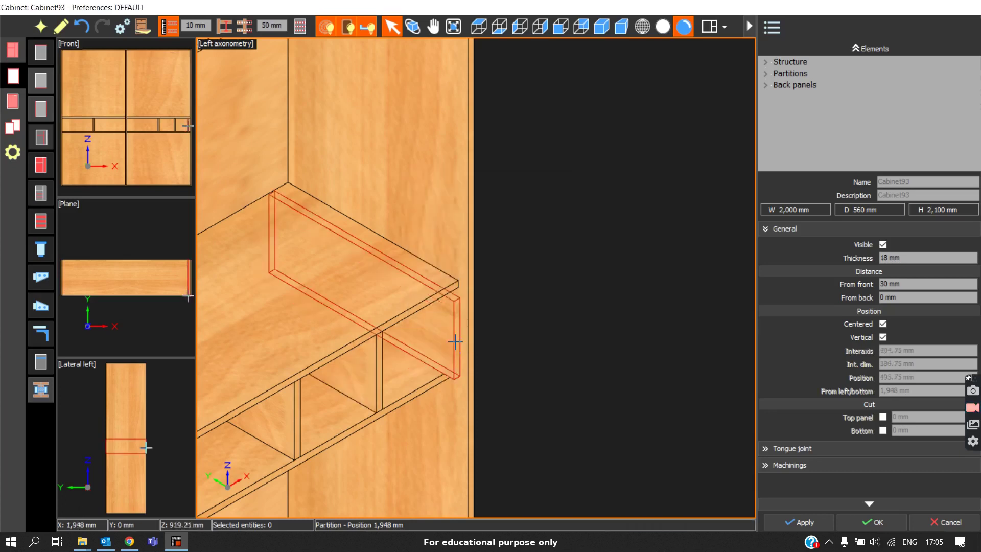
Turn off centring for vertical partitions and delete the misplaced one from the outer right narrow compartment
left_click(882, 323)
left_click(394, 322)
left_click(391, 316)
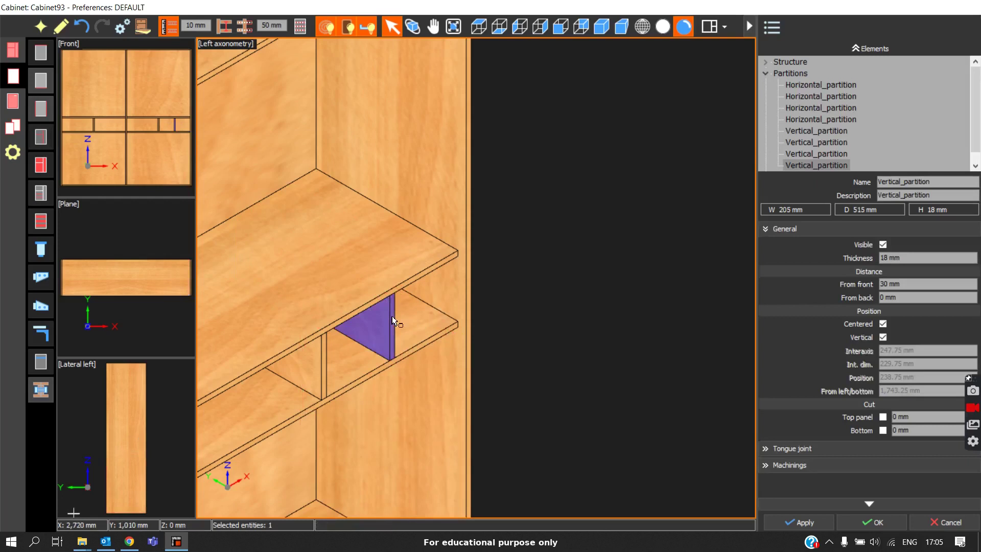
key("Delete")
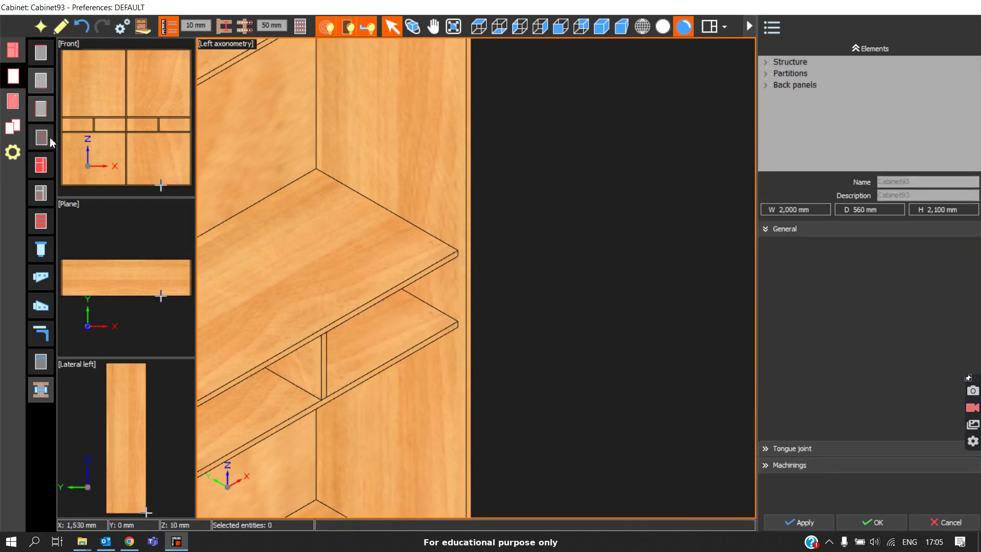
Insert a right-aligned vertical partition against the cabinet's right side, between the two horizontal partitions
left_click(50, 140)
left_click(10, 129)
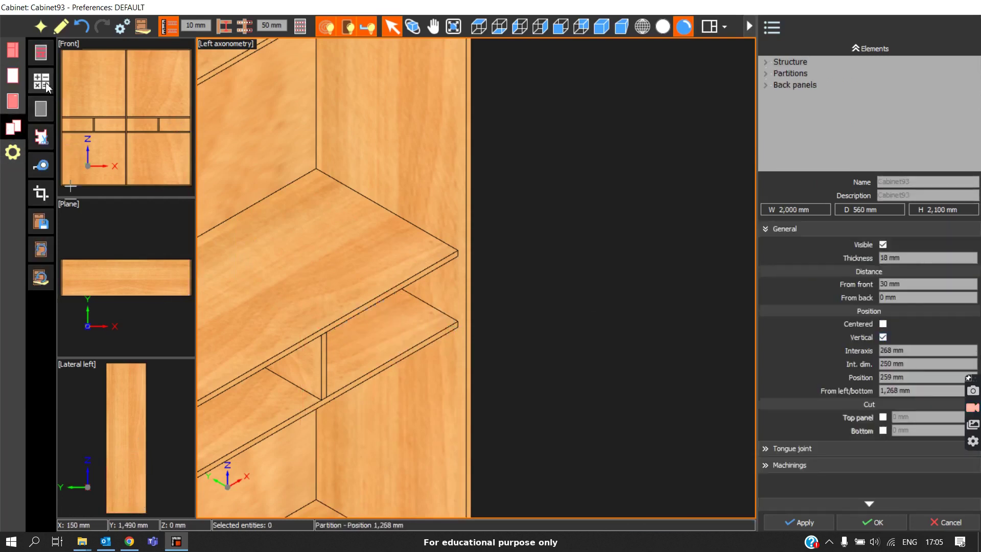
left_click(14, 101)
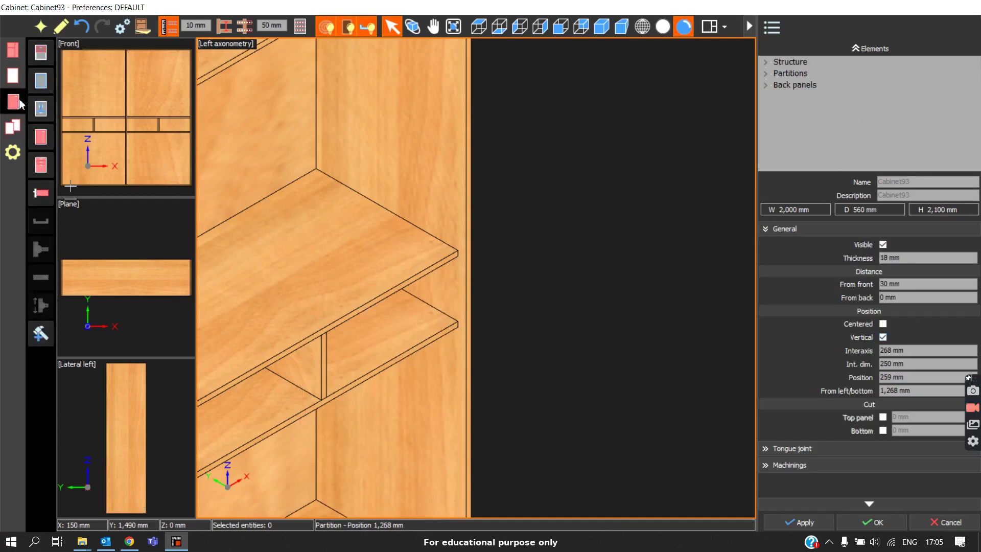
left_click(13, 75)
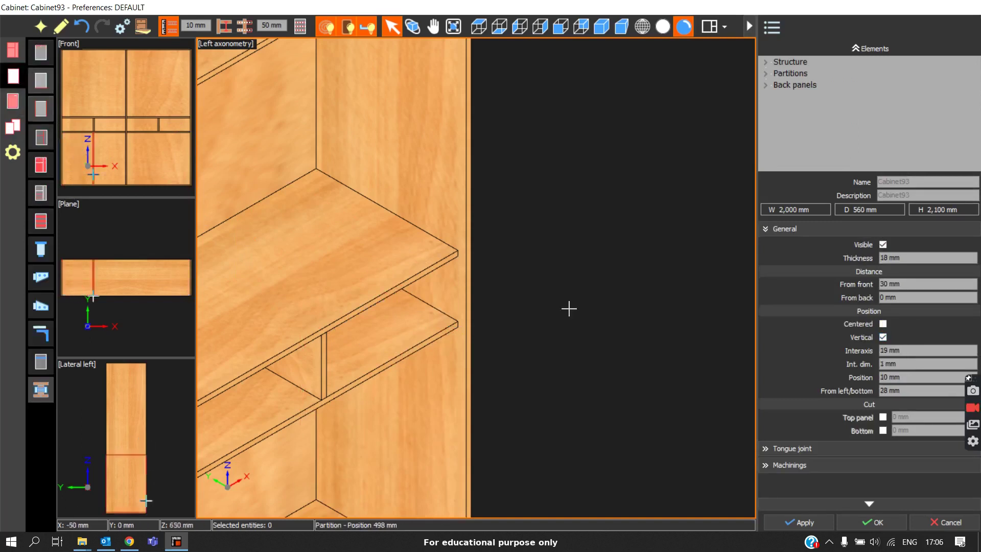
left_click(486, 285)
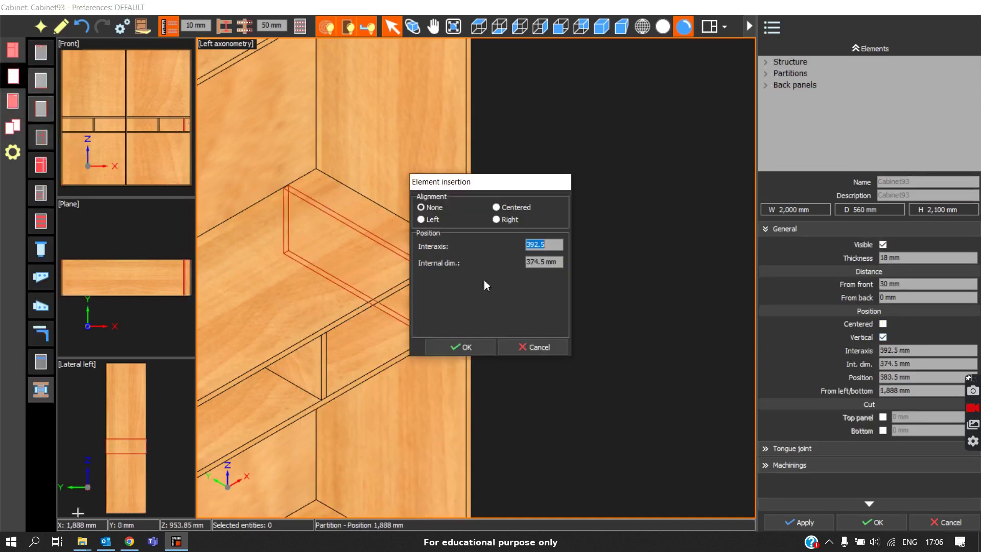
left_click(482, 347)
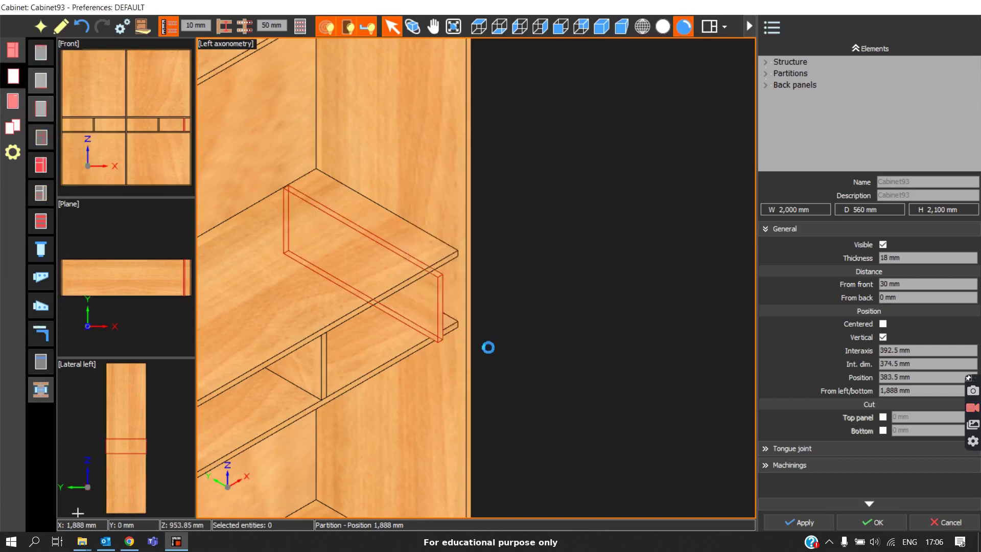
scroll(458, 300, "up", 3)
scroll(459, 250, "down", 5)
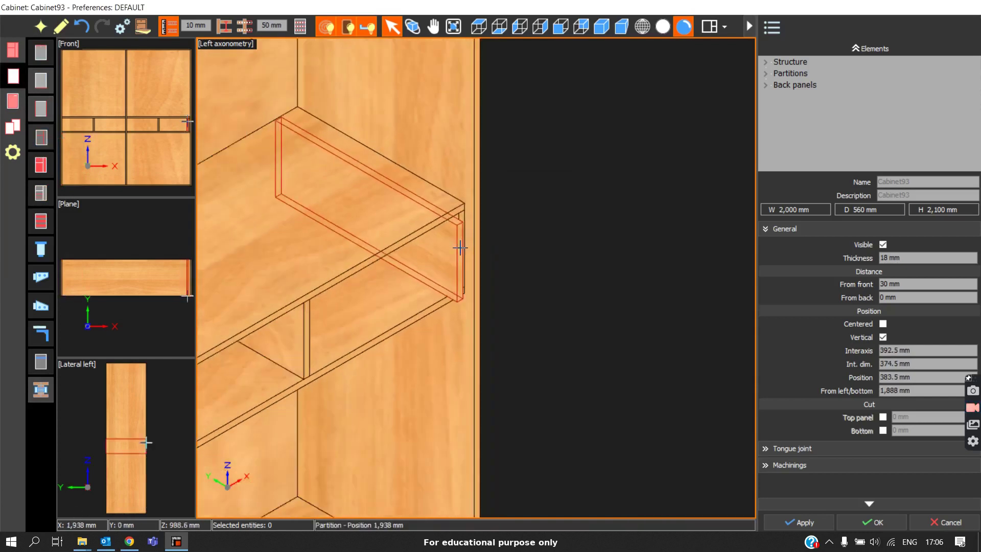
Insert a left-aligned vertical partition against the cabinet's left side, between the two horizontal partitions
scroll(379, 264, "up", 3)
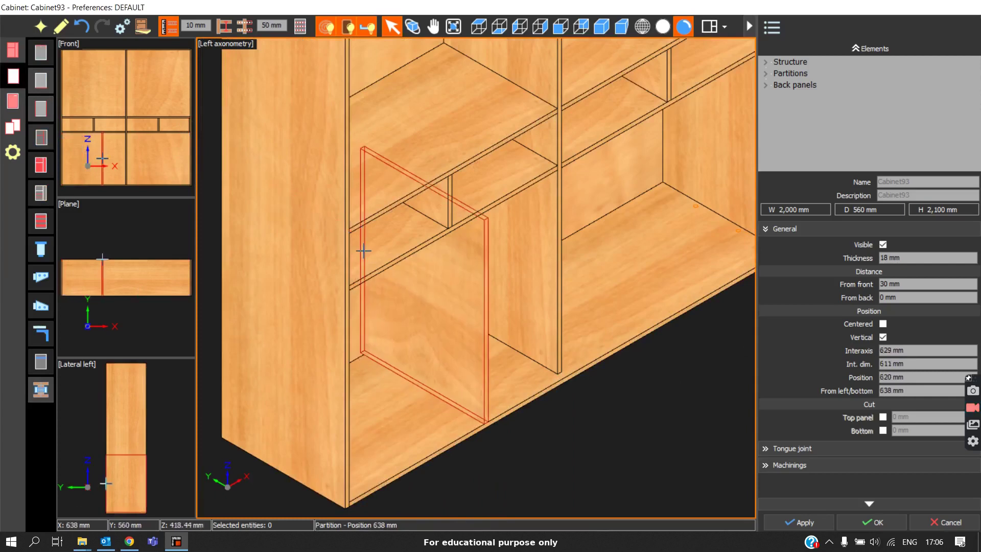
scroll(434, 255, "up", 3)
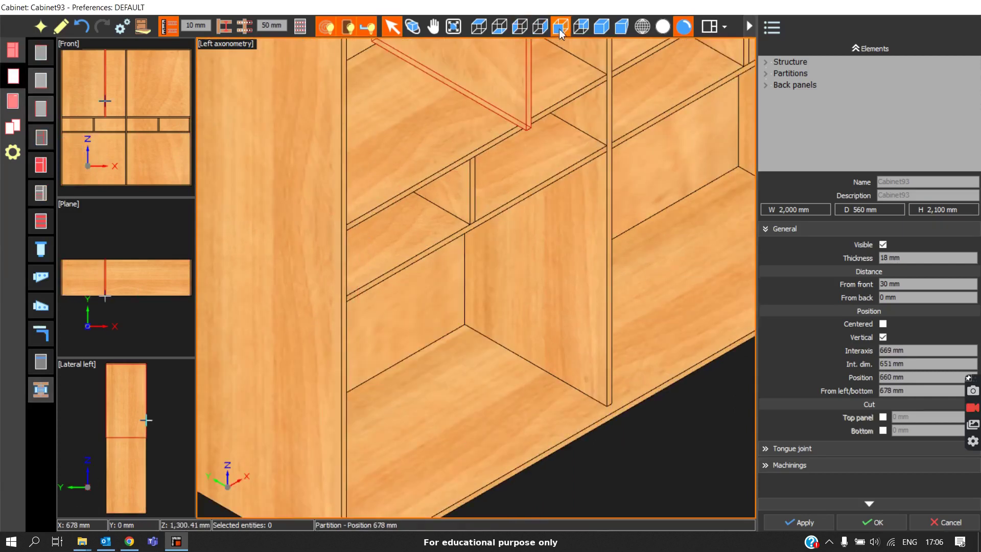
left_click(561, 28)
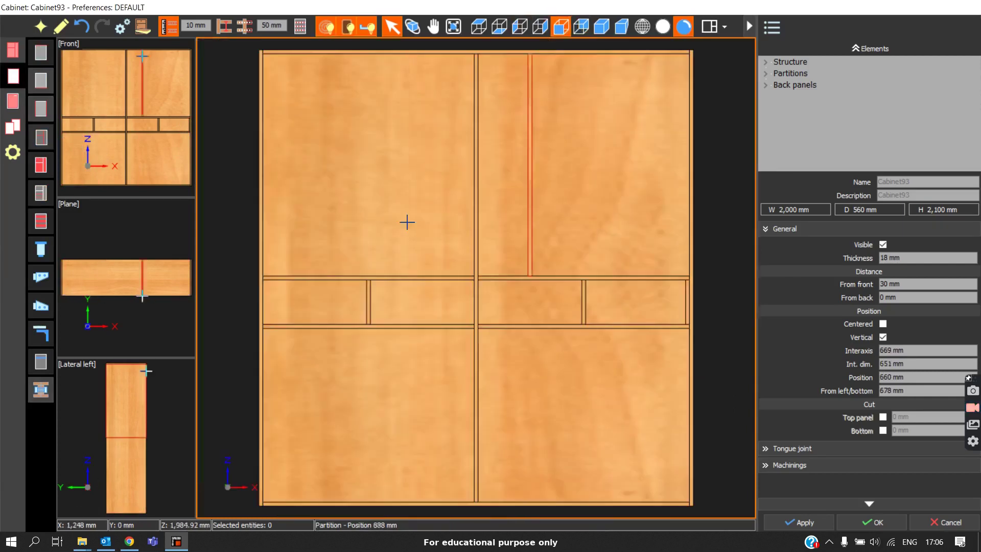
left_click(281, 300)
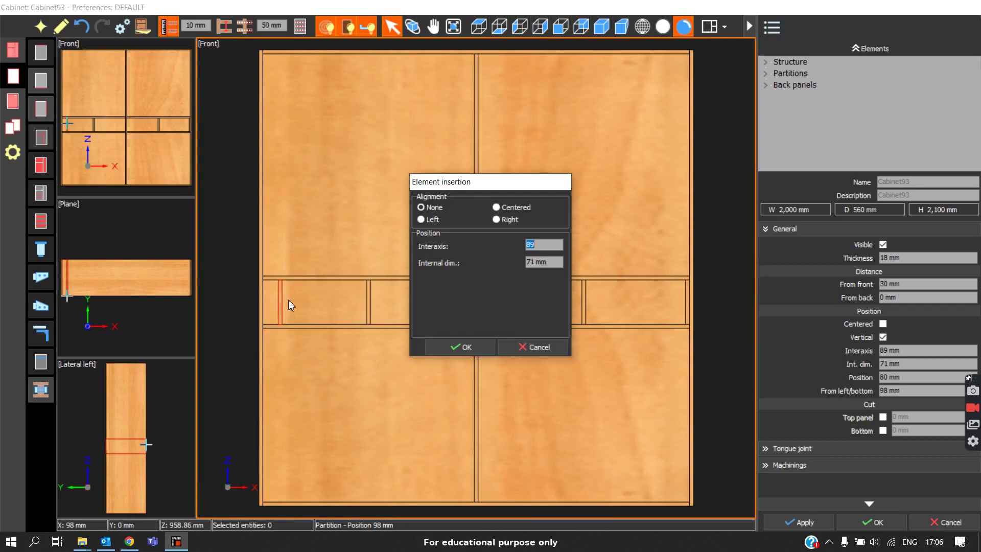
left_click(454, 346)
scroll(235, 306, "up", 2)
scroll(303, 279, "up", 2)
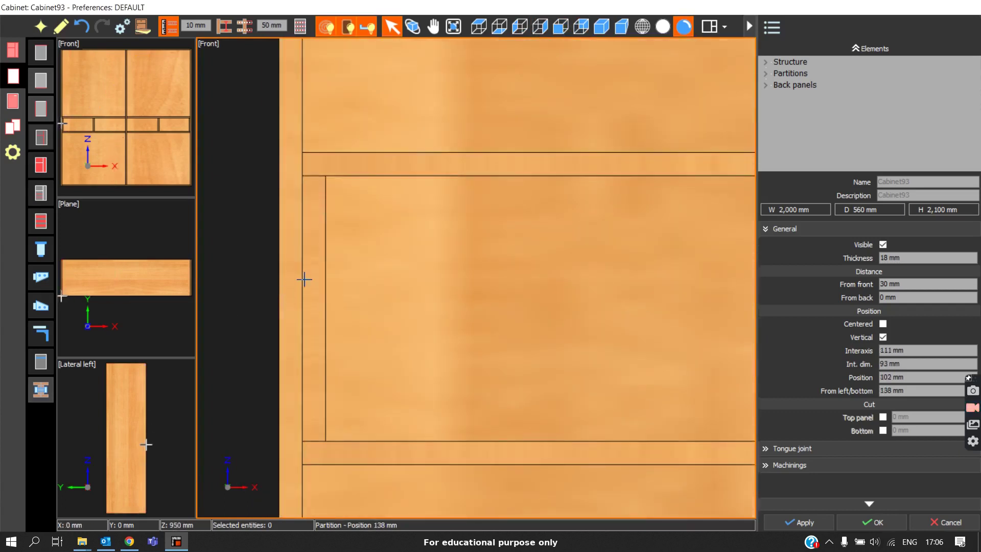
key("Escape")
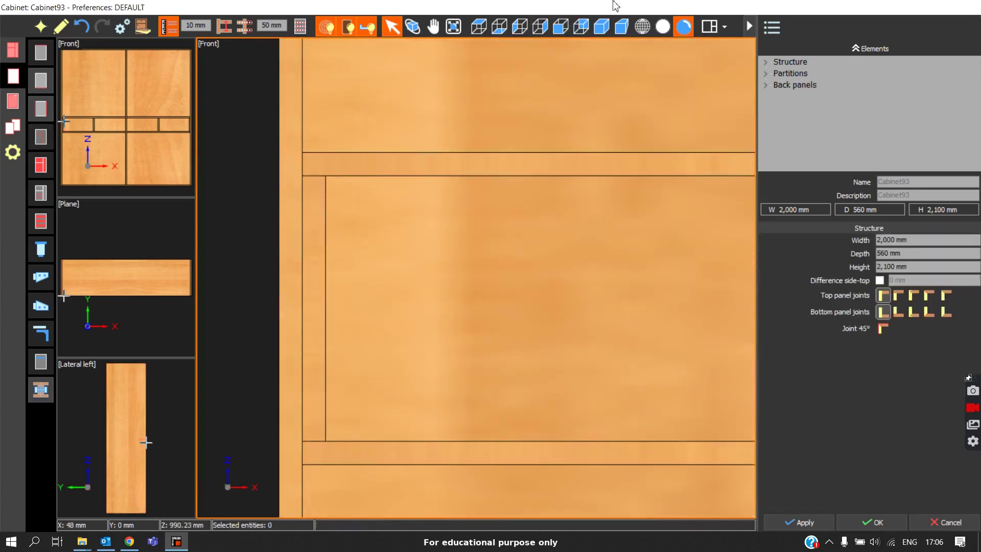
left_click(605, 27)
scroll(450, 366, "up", 4)
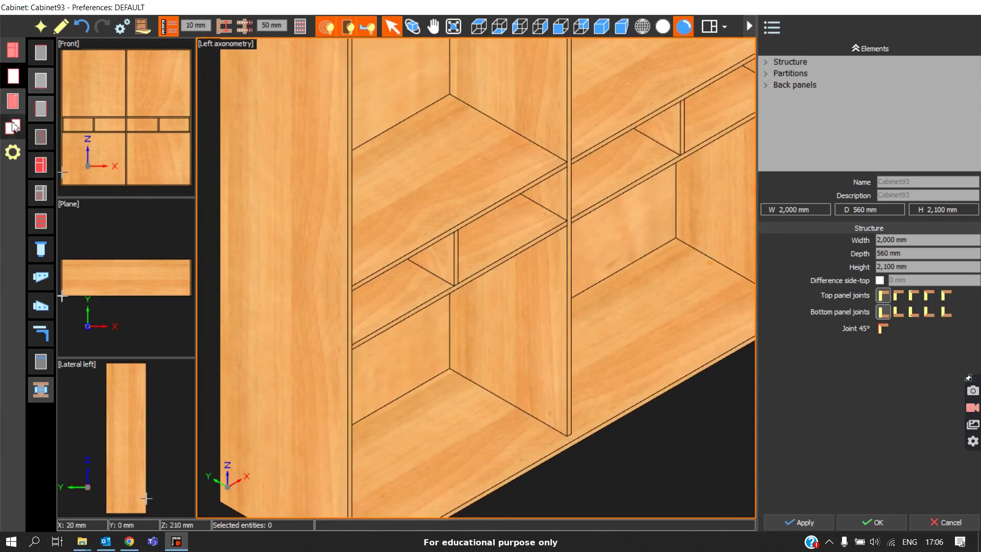
left_click(13, 102)
left_click(52, 194)
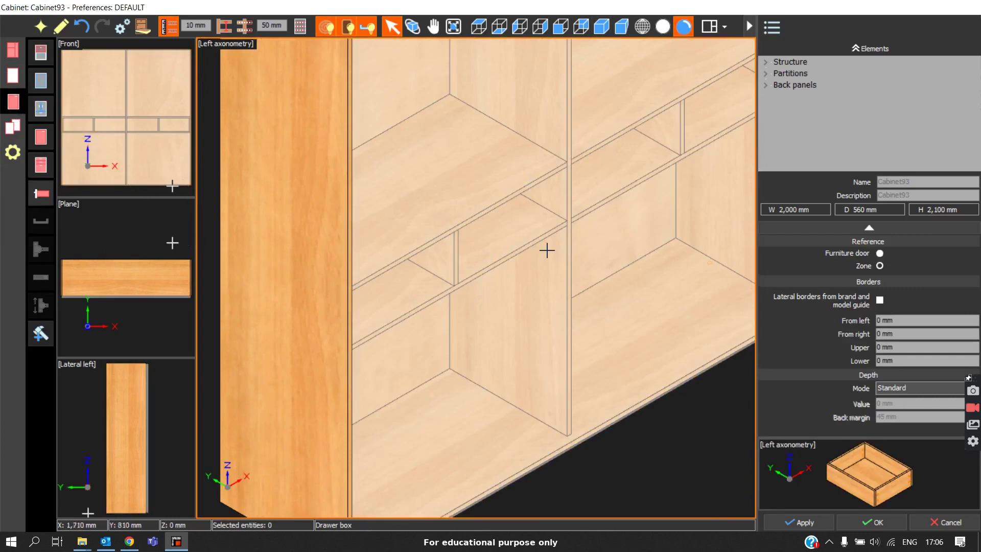
scroll(547, 251, "down", 2)
key("Escape")
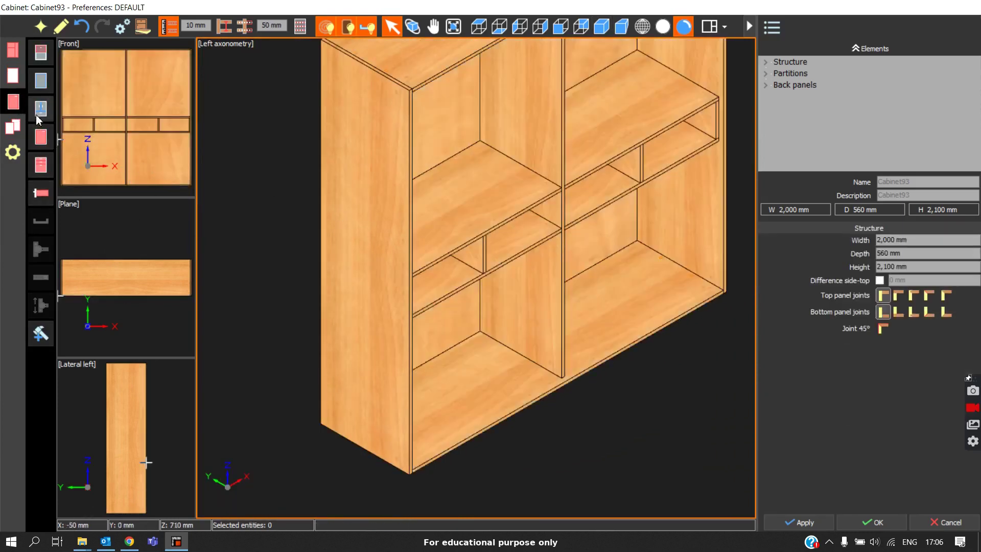
Try to insert a vertical zone partition along the cabinet's central partition
left_click(41, 110)
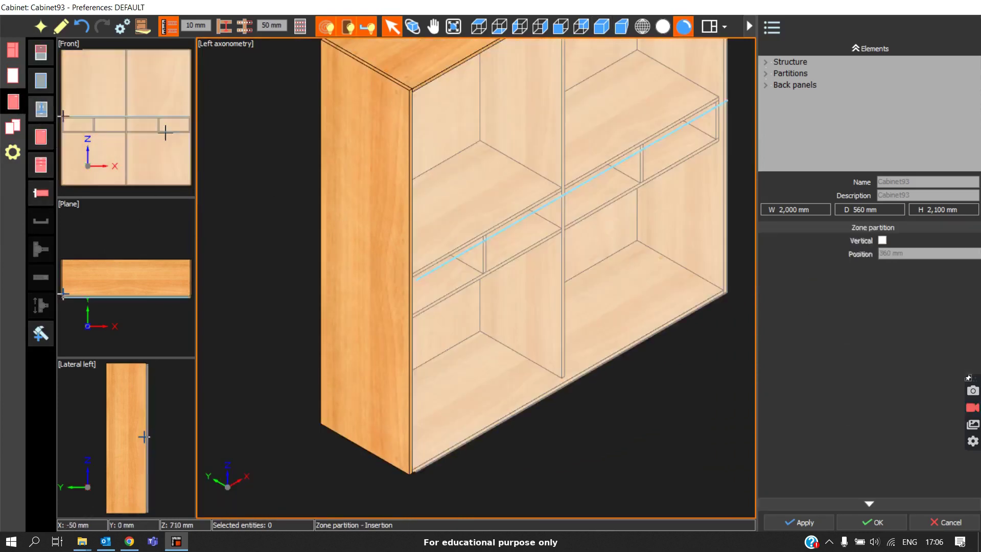
right_click(565, 167)
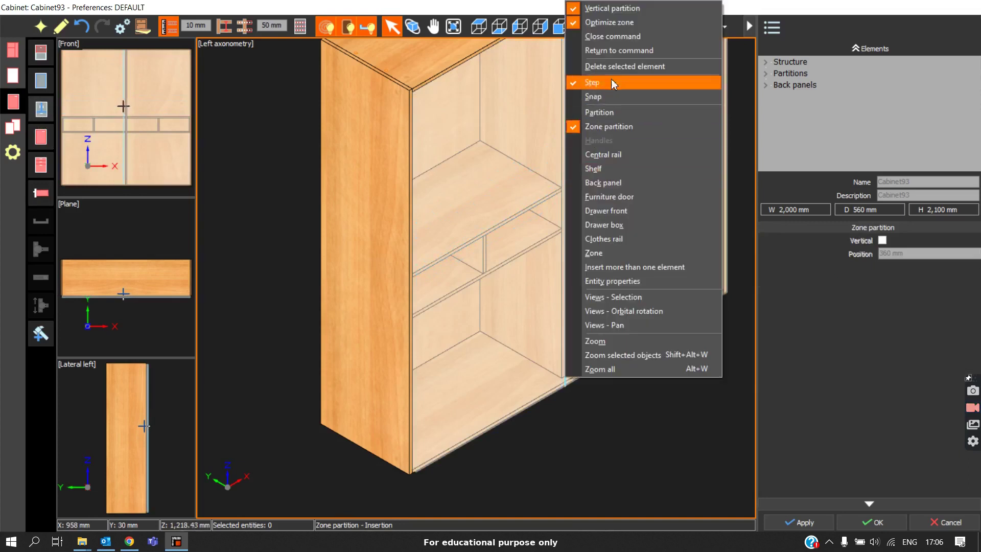
left_click(449, 176)
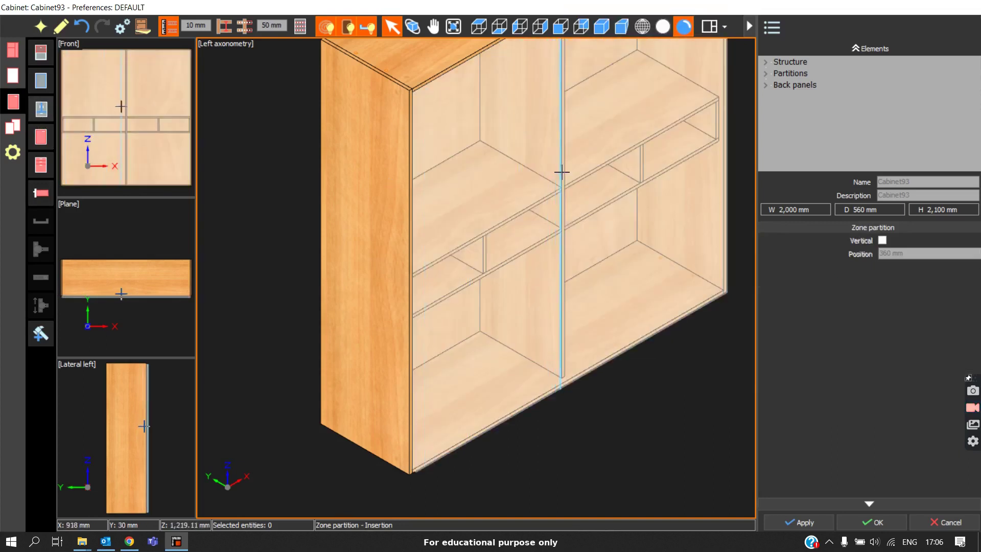
left_click(565, 172)
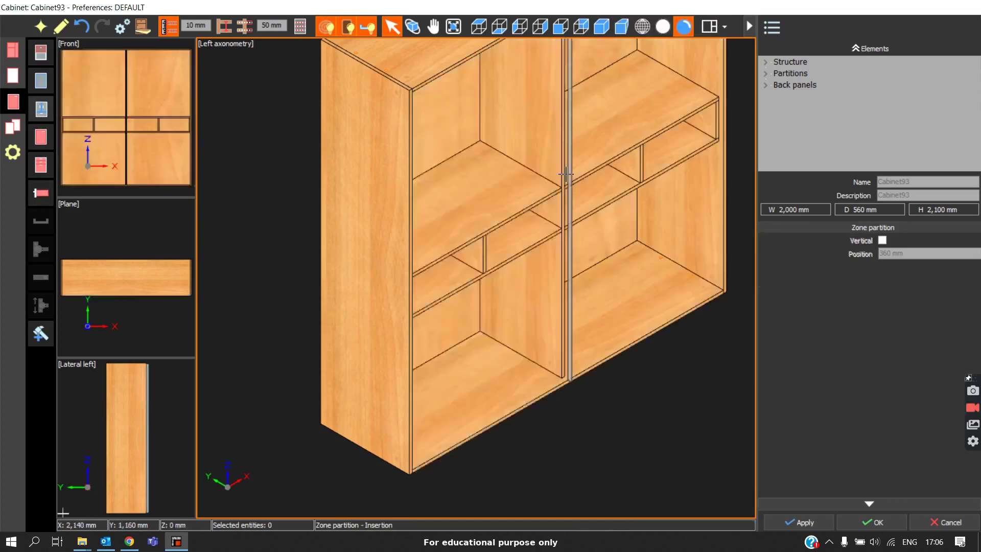
key("Escape")
Clear the existing door zone across the cabinet's whole front with the Zone tool, accepting that it contains partitions
scroll(511, 249, "up", 4)
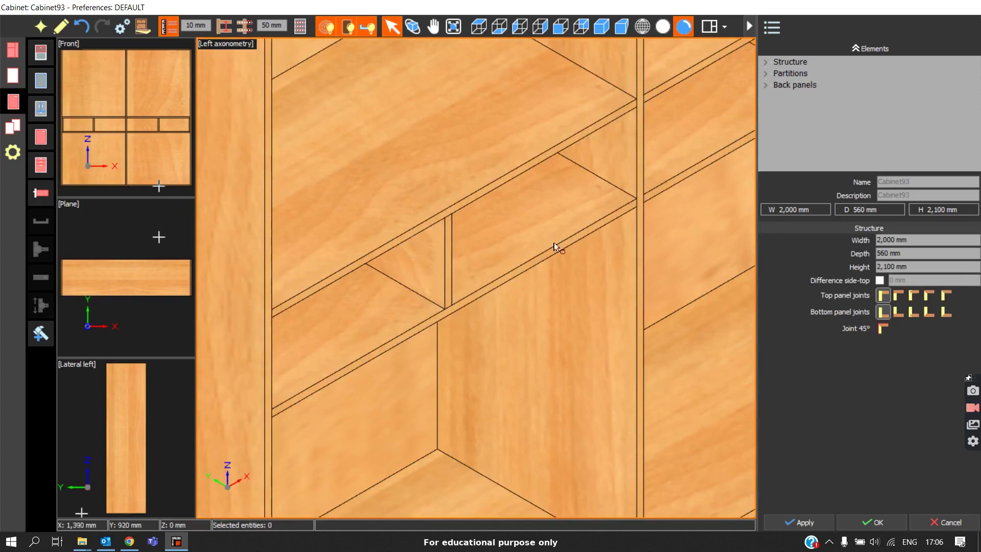
left_click(42, 81)
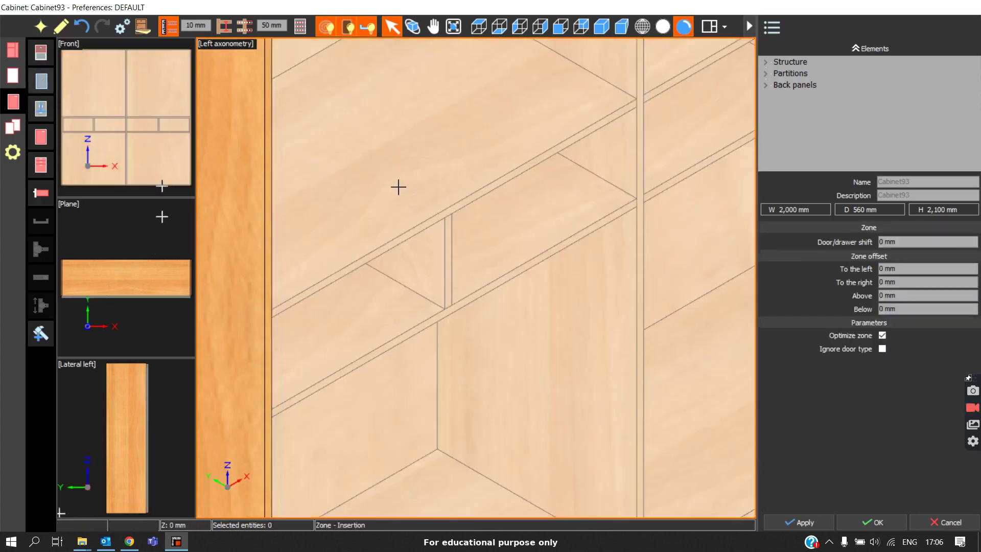
scroll(515, 175, "down", 4)
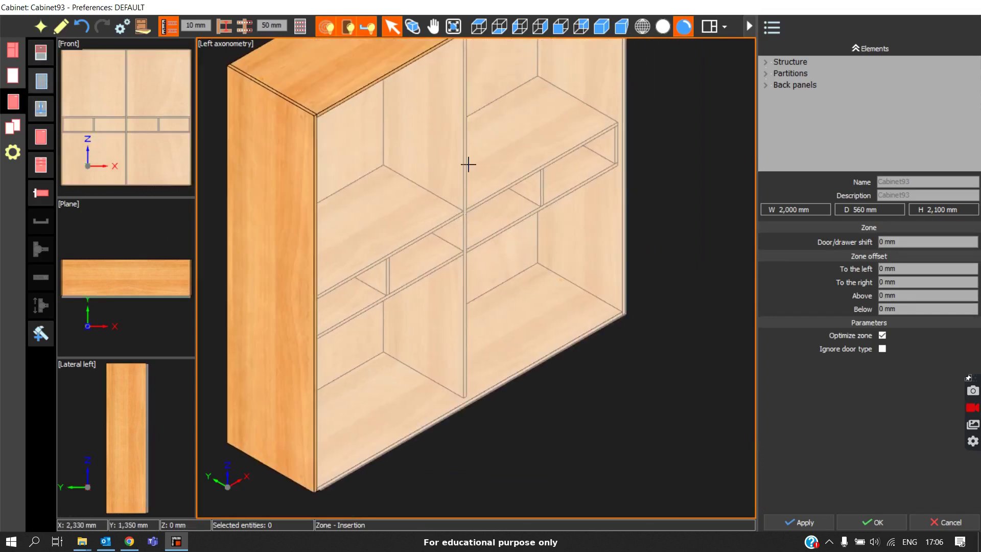
left_click(473, 161)
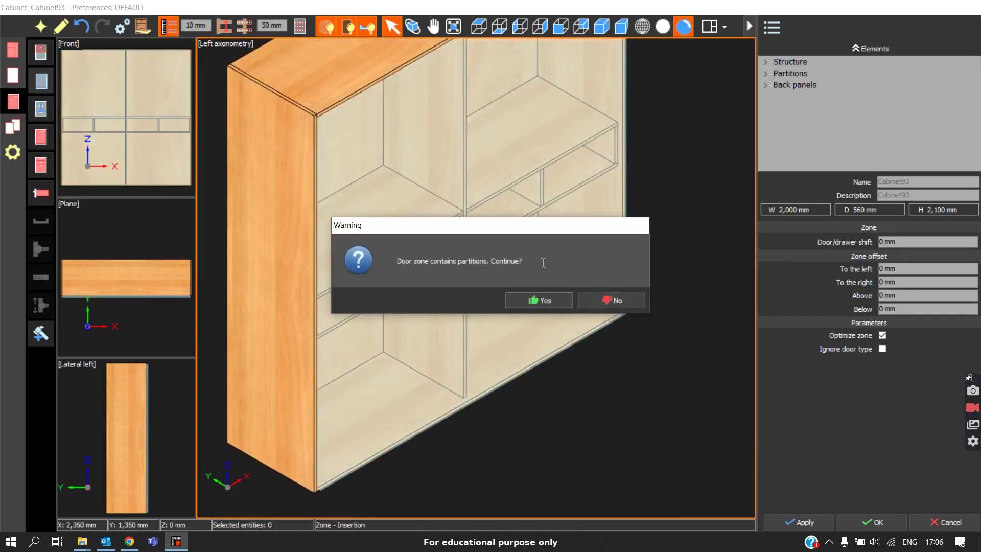
left_click(545, 300)
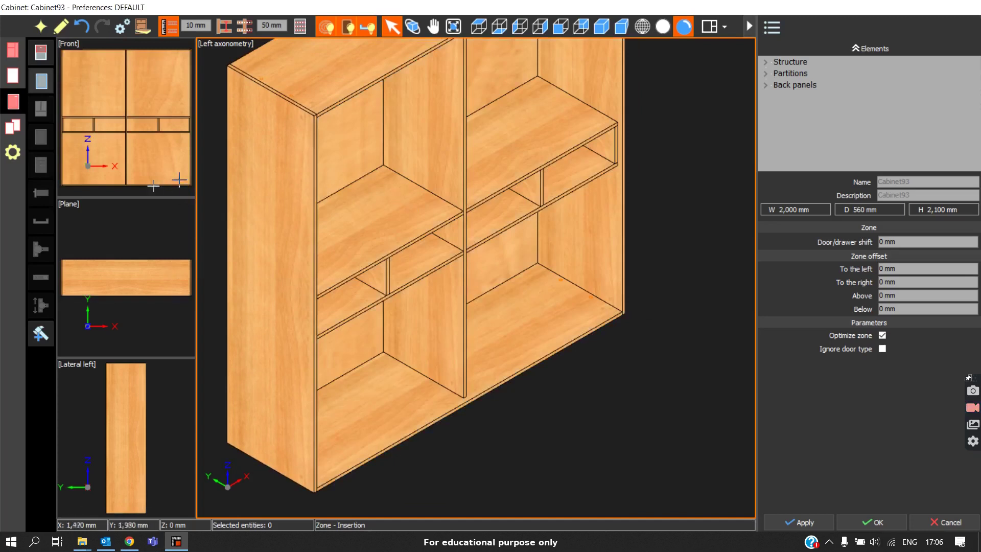
Insert separate front zones over the cabinet's two large upper compartments, using the front view
scroll(535, 170, "down", 2)
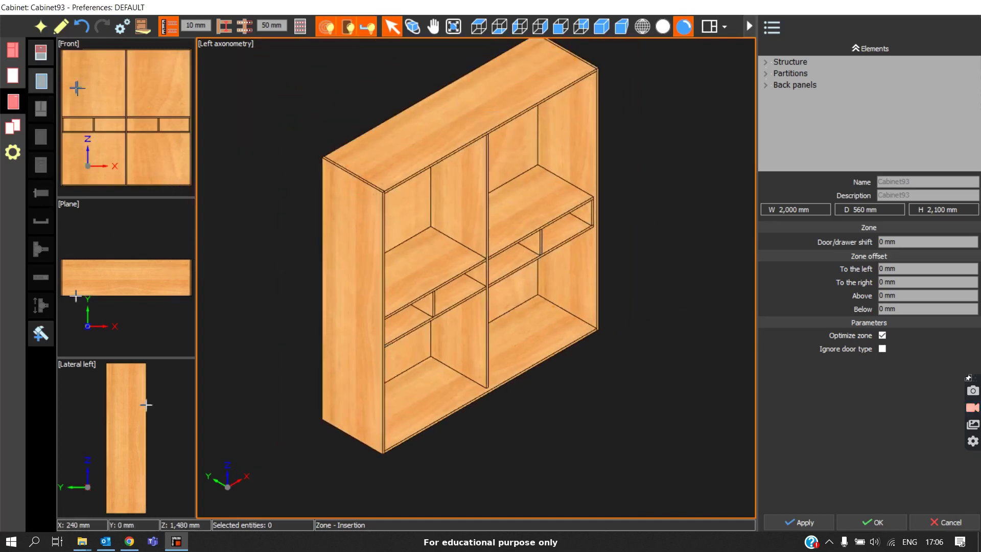
left_click(49, 86)
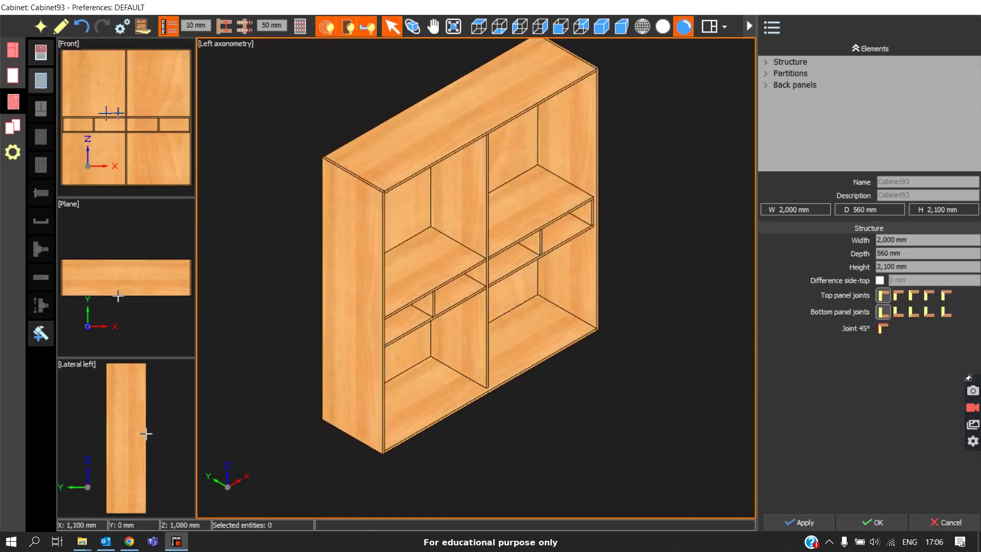
left_click(560, 26)
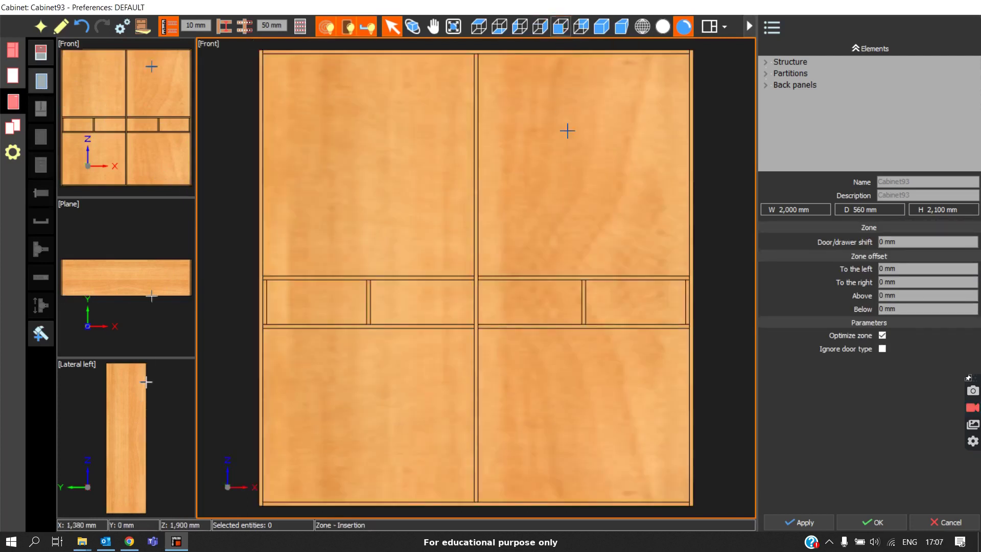
left_click(278, 68)
left_click(431, 237)
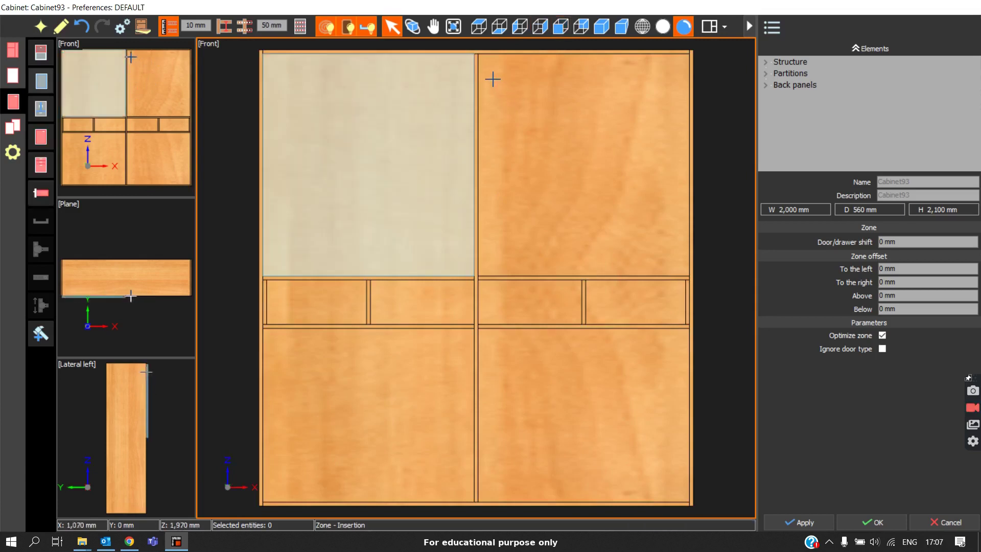
left_click(587, 238)
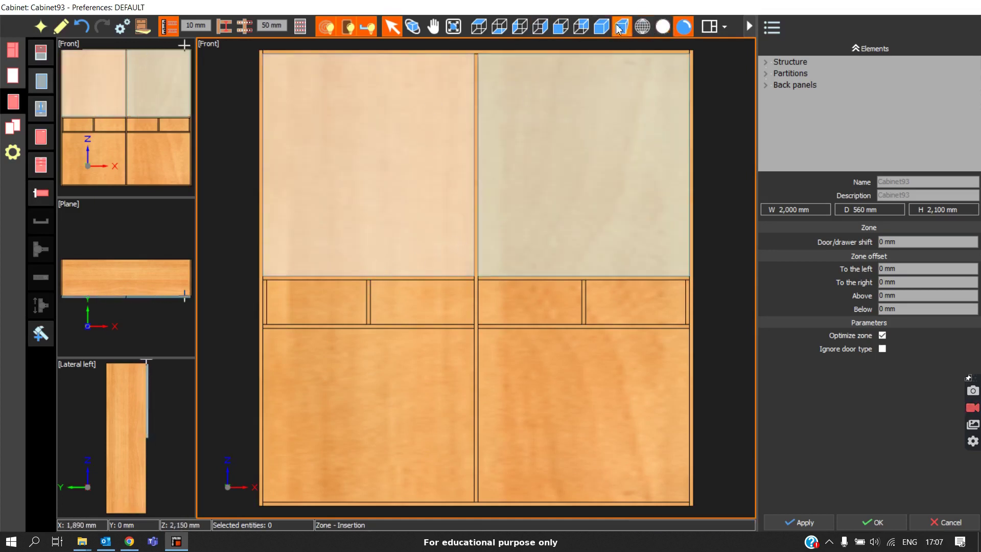
Insert a front zone over each of the four small compartments in the cabinet's middle row
left_click(601, 26)
scroll(502, 238, "up", 5)
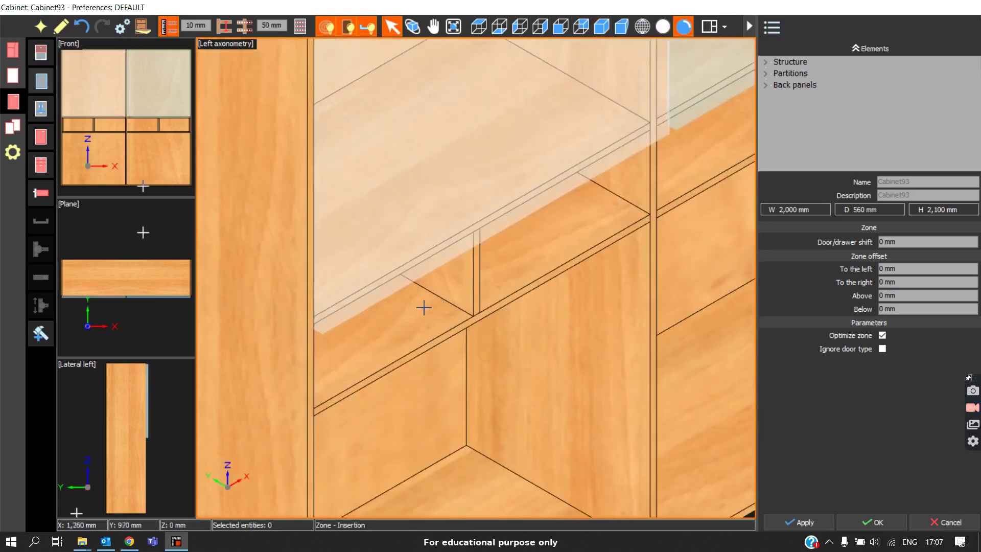
scroll(506, 281, "down", 6)
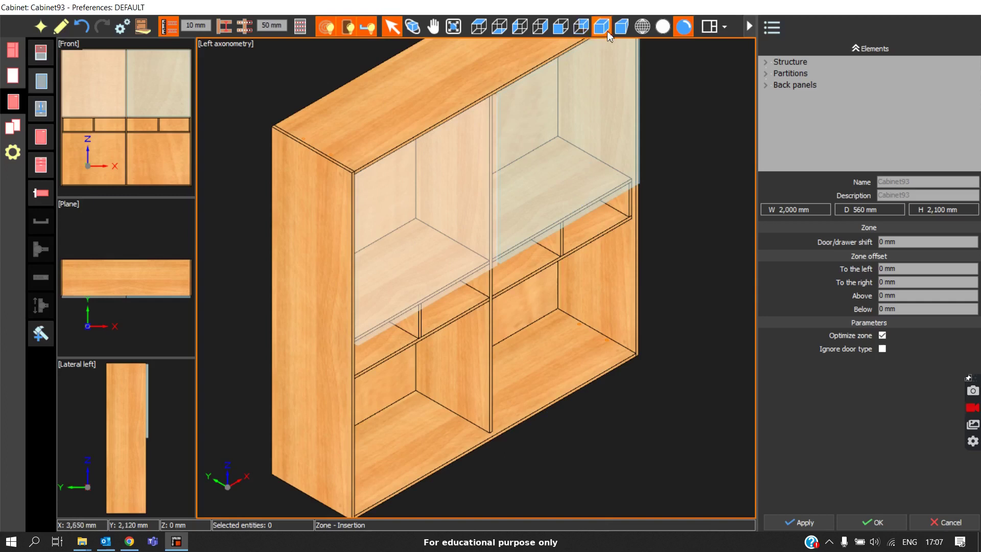
left_click(560, 26)
left_click(347, 313)
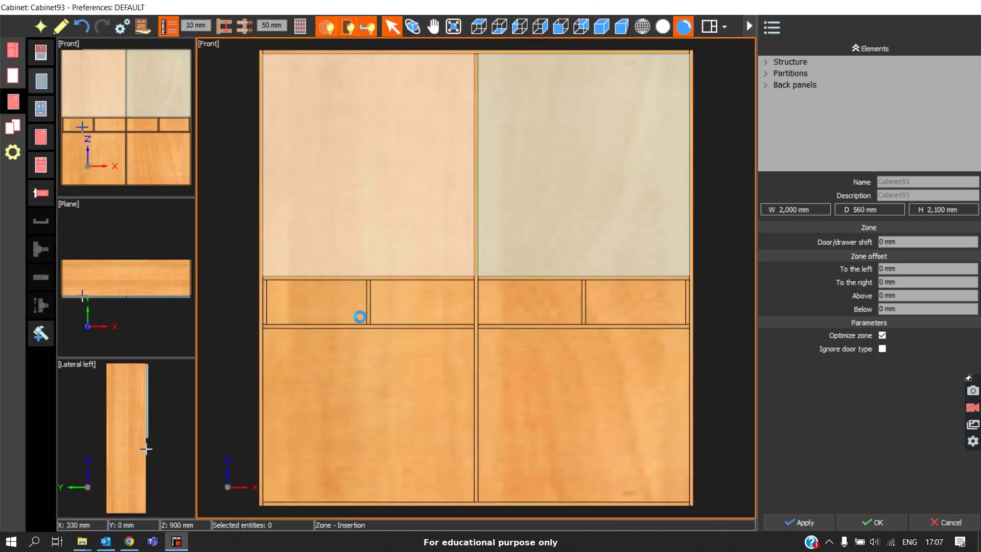
left_click(428, 319)
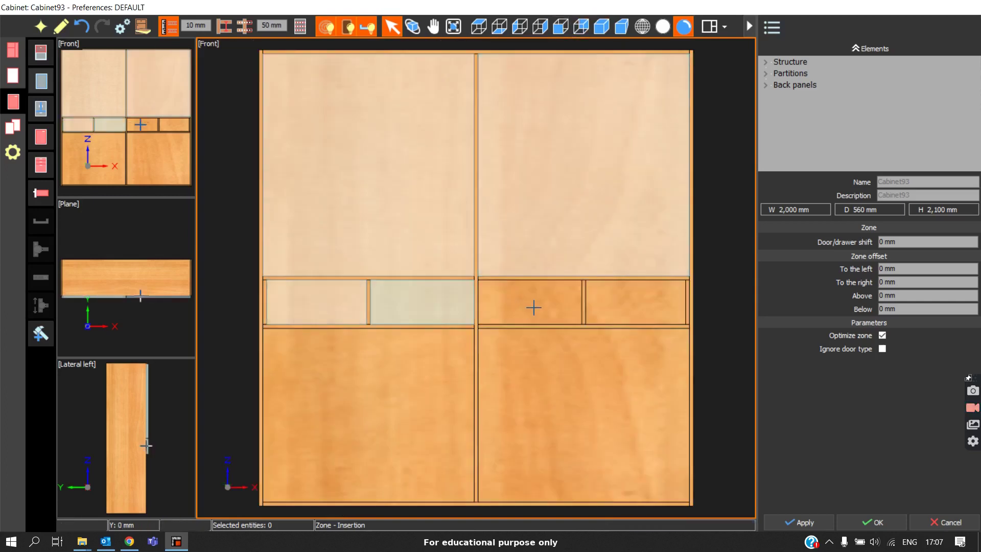
left_click(557, 298)
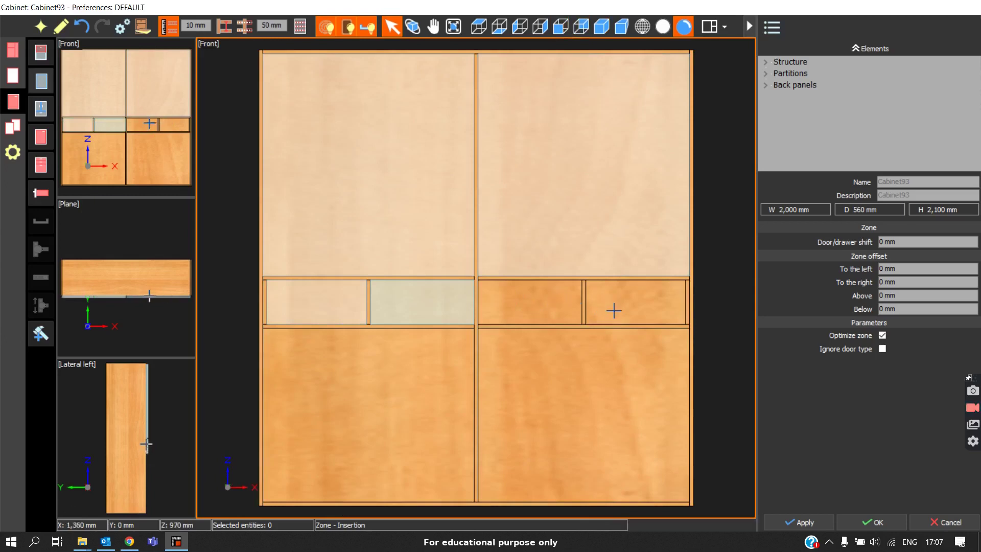
left_click(628, 322)
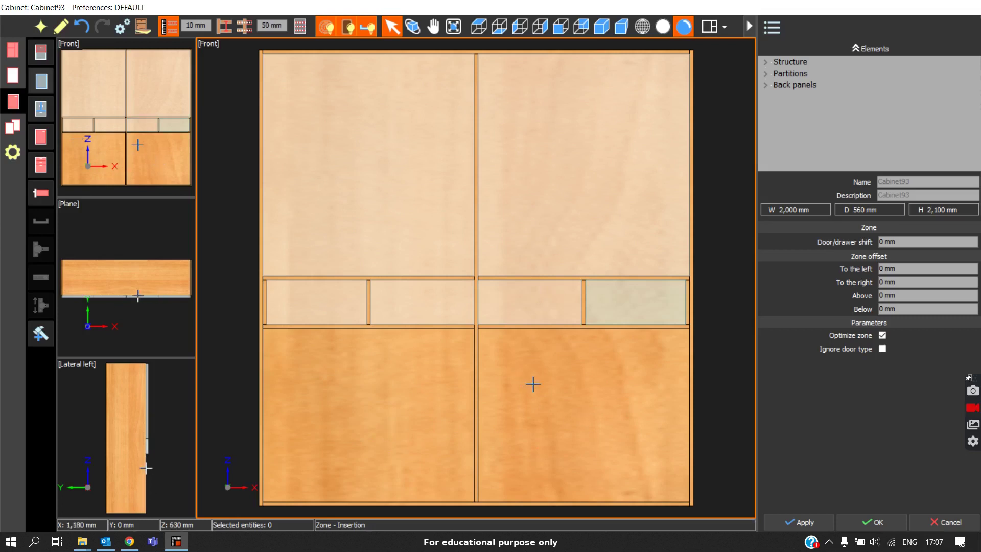
Insert front zones over the two large lower compartments and return to the left axonometric view
left_click(582, 470)
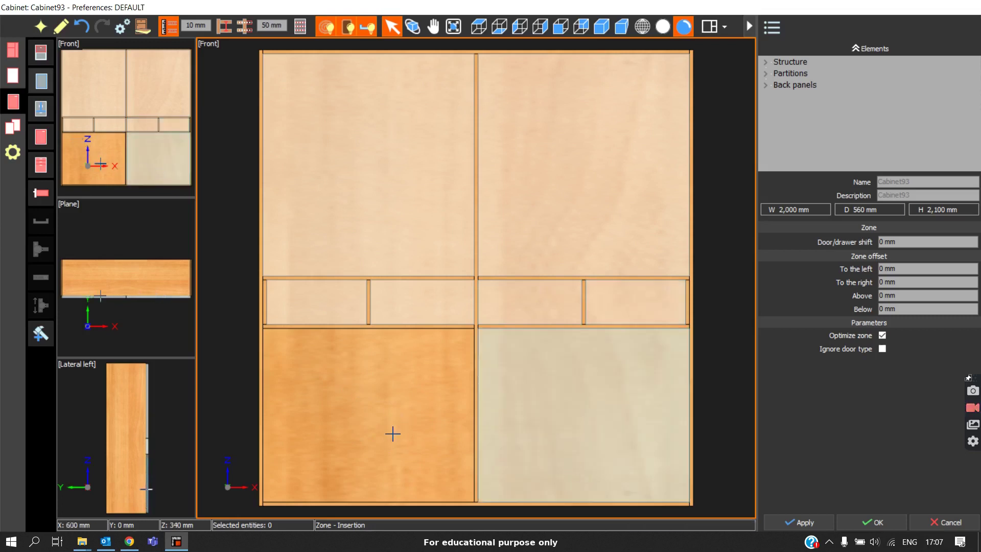
left_click(393, 432)
left_click(602, 26)
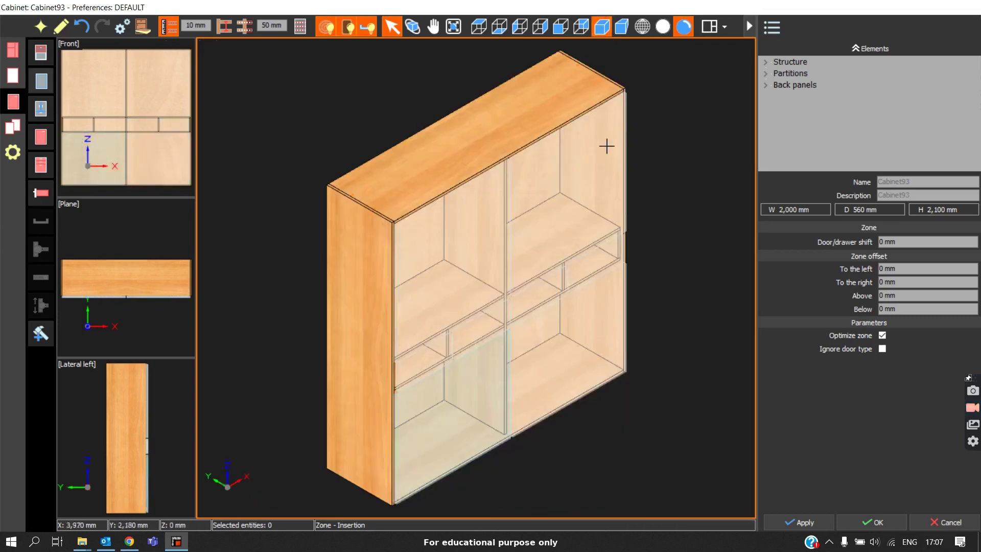
Insert a drawer box of type Structured Drawer in the leftmost zone of the middle row
left_click(49, 195)
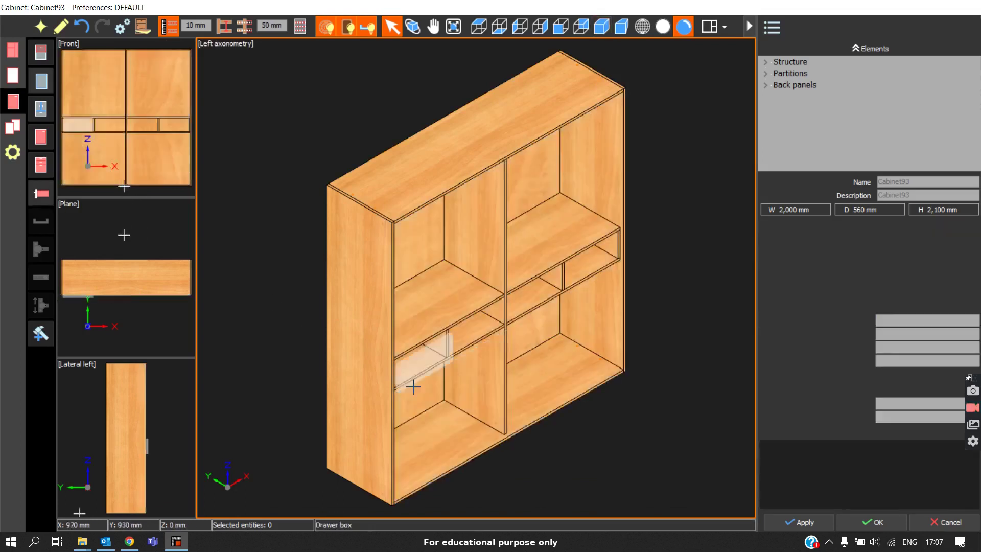
scroll(412, 386, "up", 5)
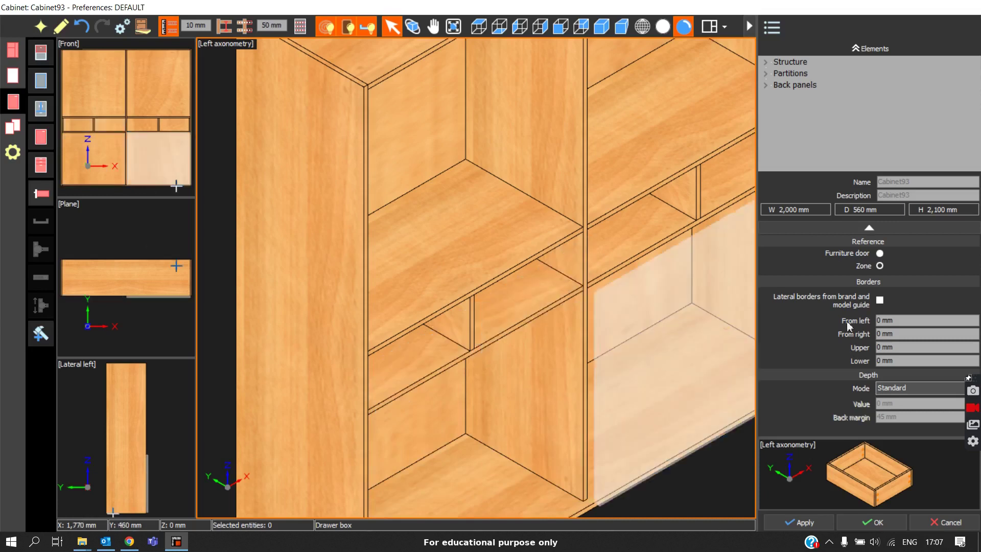
left_click(432, 359)
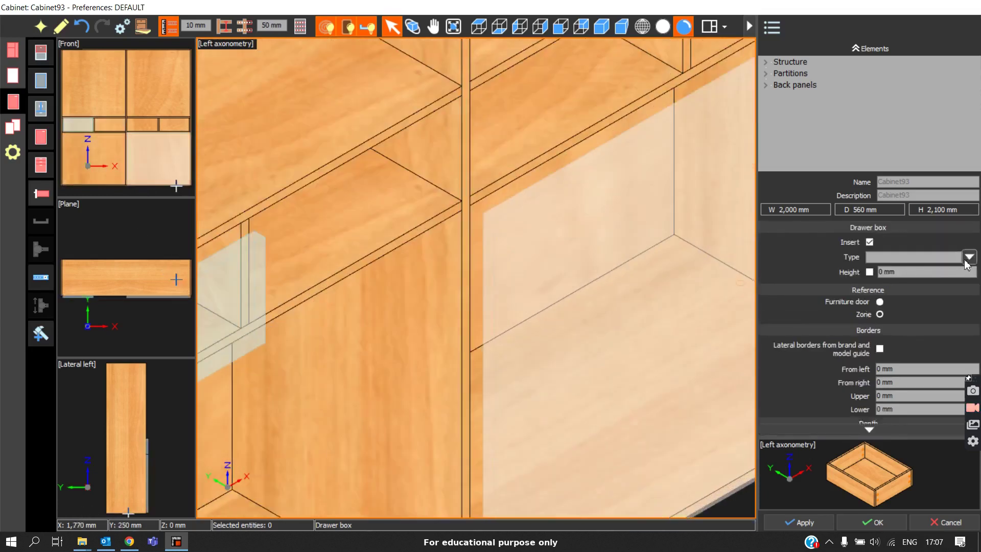
left_click(969, 256)
left_click(918, 345)
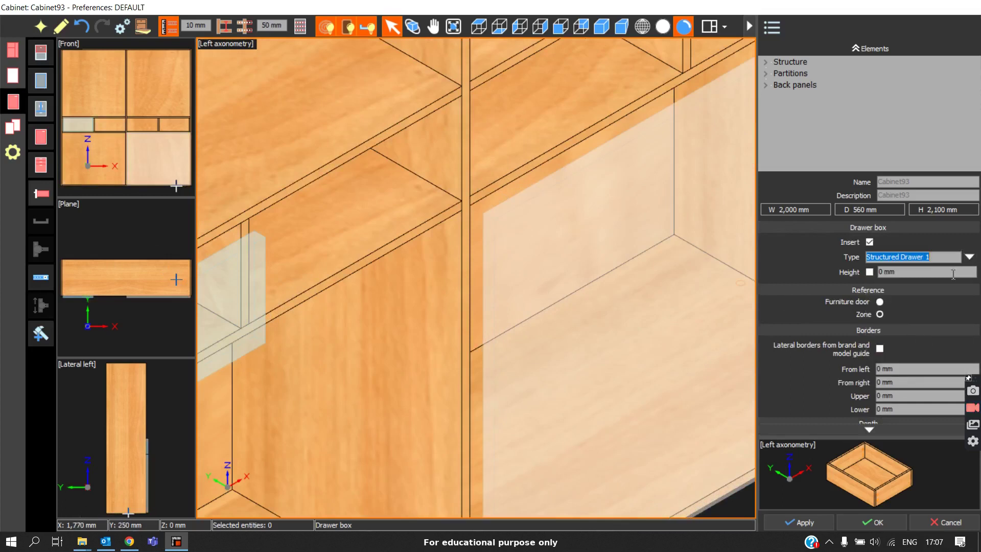
left_click(968, 257)
left_click(915, 356)
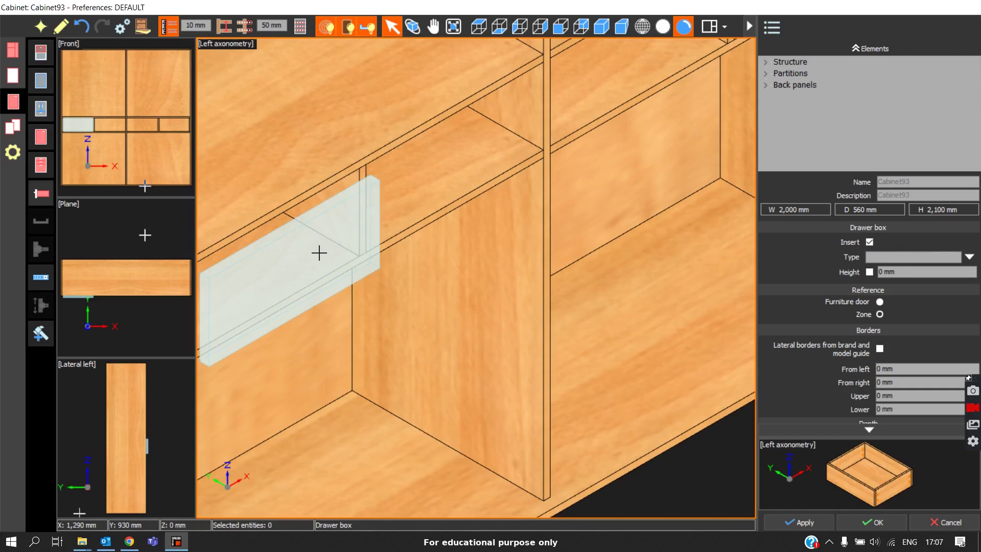
left_click(969, 257)
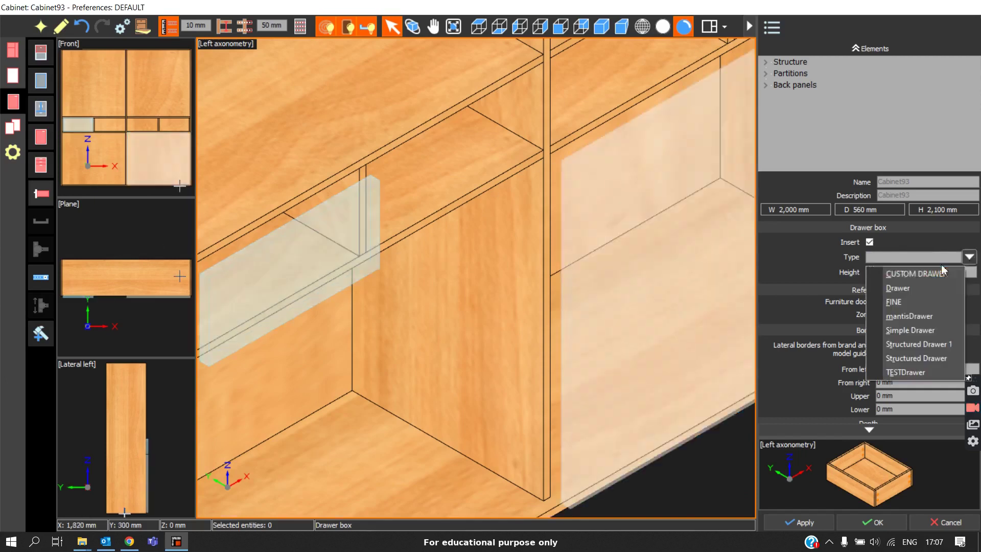
left_click(904, 358)
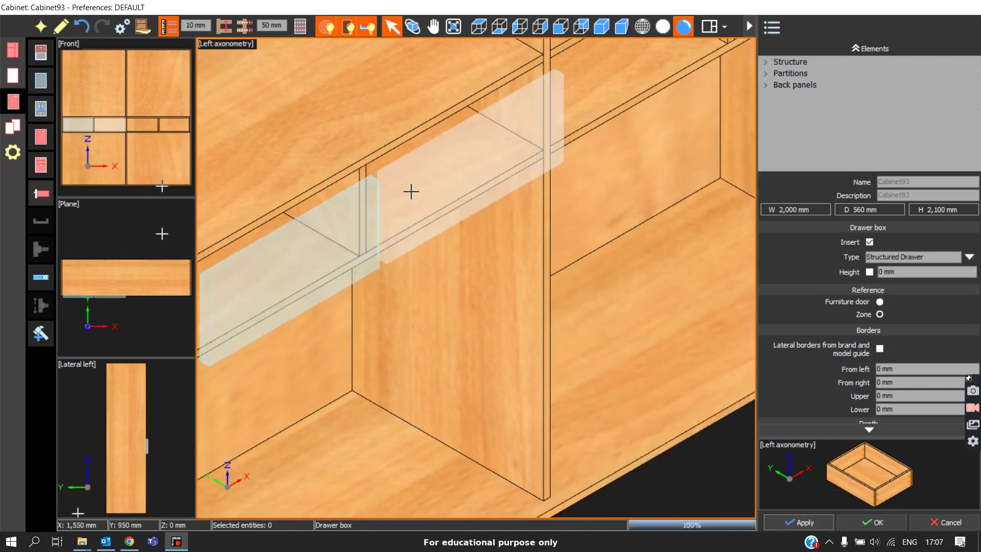
Insert Structured Drawer boxes in the three remaining small zones of the middle row
scroll(538, 179, "down", 3)
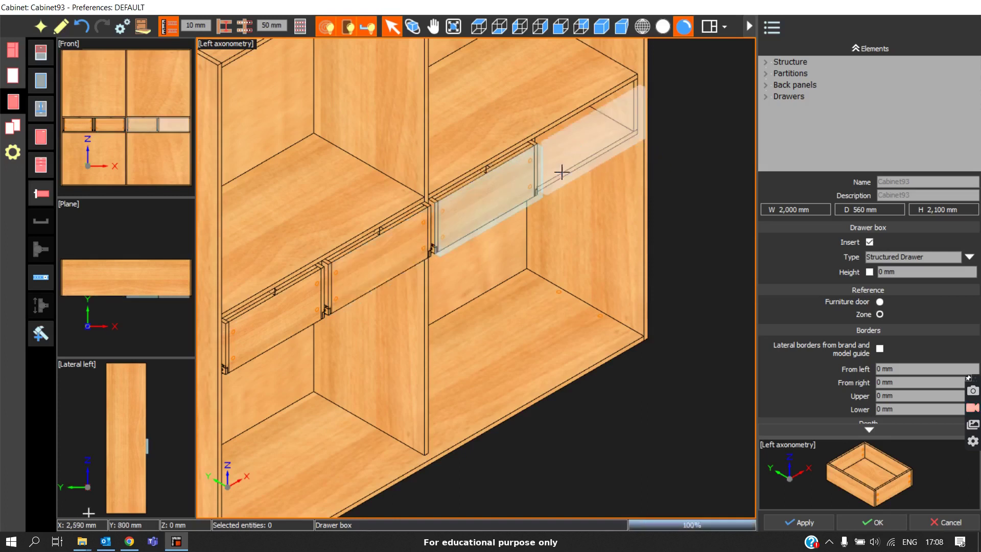
scroll(589, 250, "up", 3)
scroll(589, 251, "up", 5)
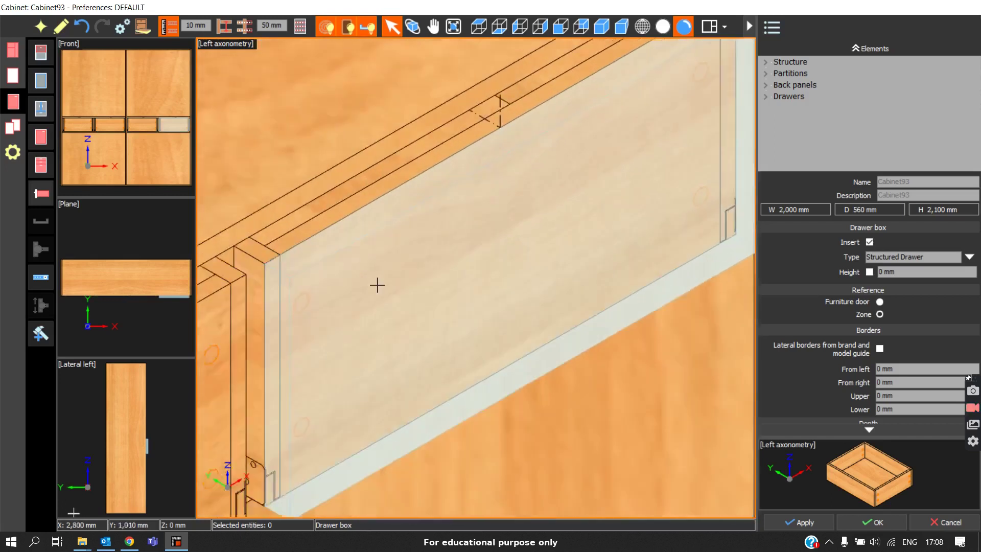
scroll(559, 164, "down", 8)
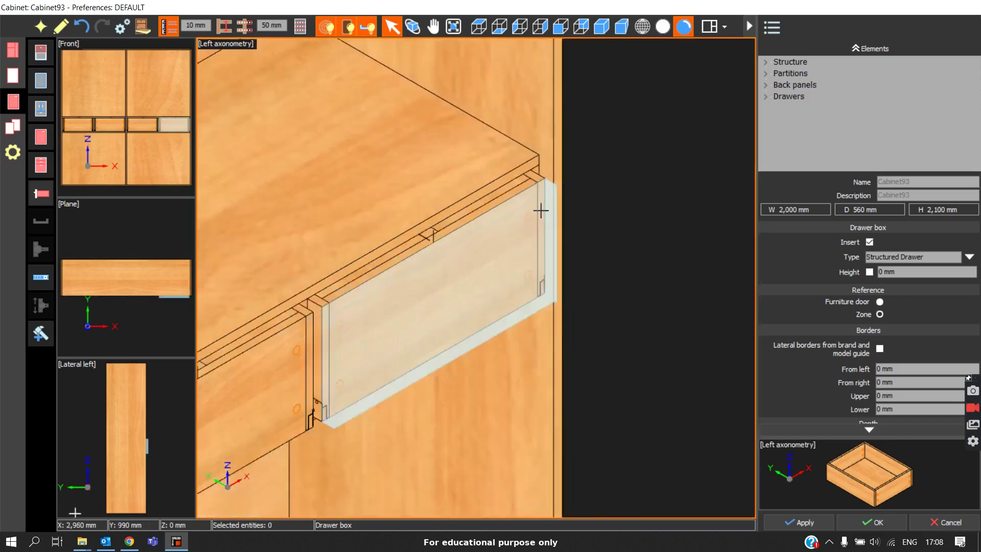
Set the door/drawer shift to 30 mm for the four drawer zones in the middle row
left_click(41, 76)
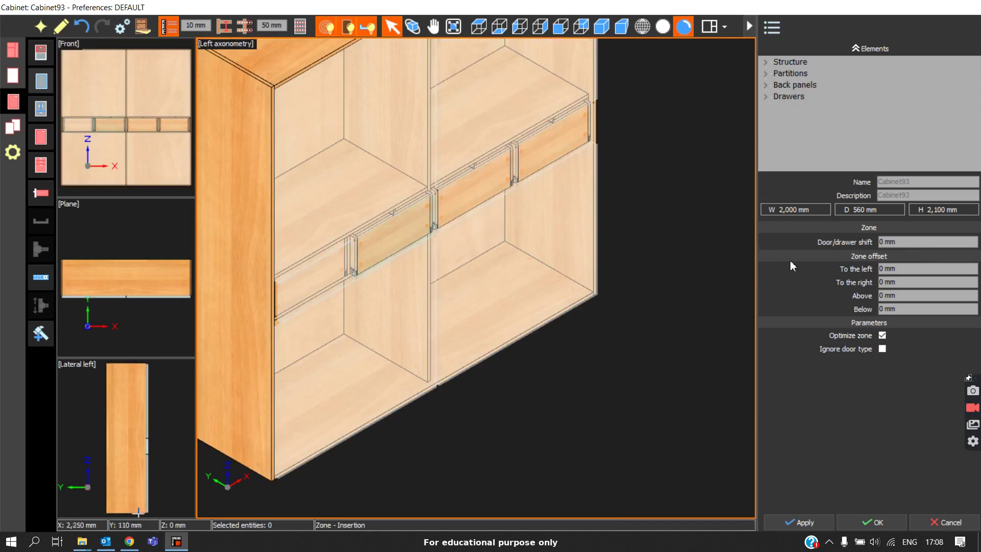
type("30")
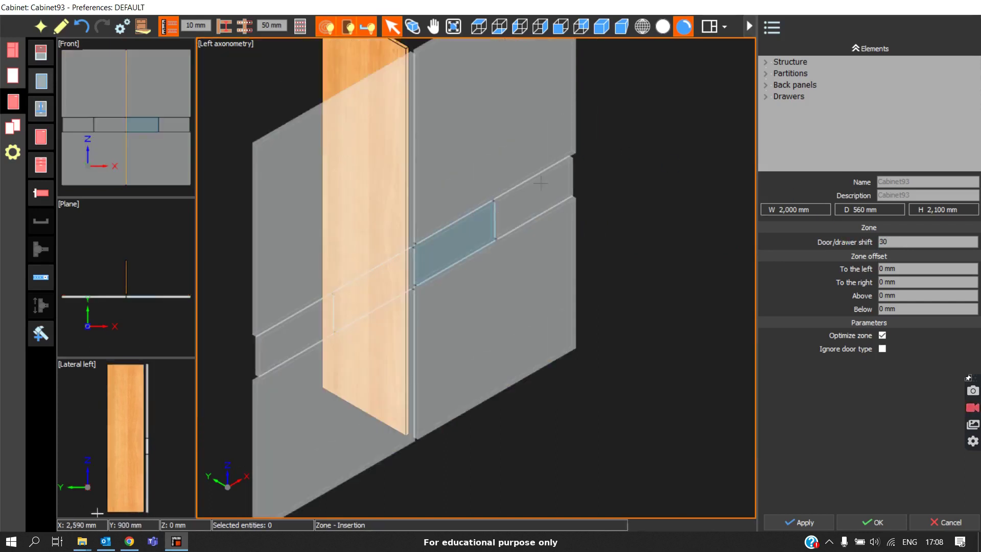
scroll(529, 203, "up", 1)
middle_click_drag(536, 200, 545, 232)
scroll(529, 216, "up", 1)
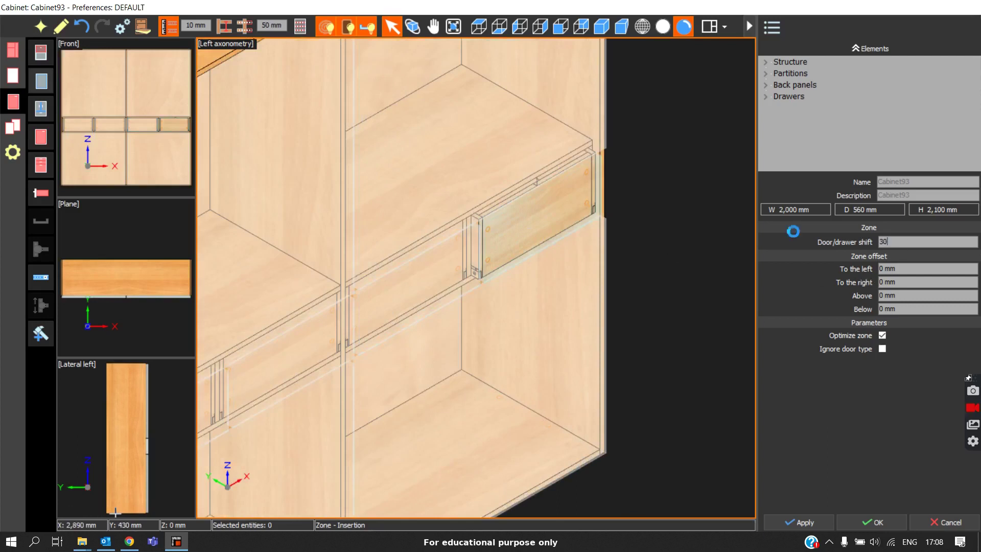
middle_click_drag(503, 258, 541, 176)
scroll(467, 195, "down", 3)
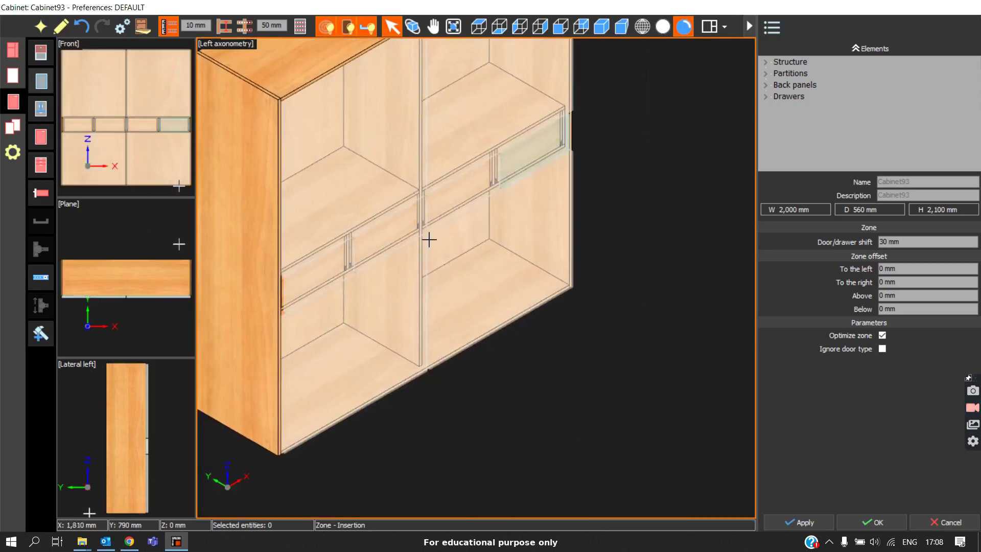
Insert wood fronts of model LYON EXT DOOR on the four drawer zones in the middle row
left_click(35, 142)
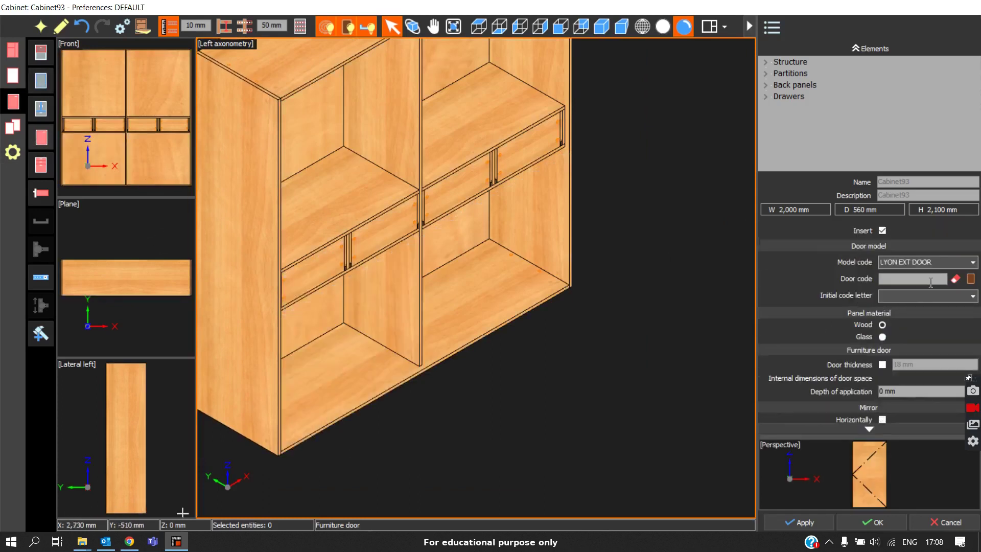
left_click(322, 280)
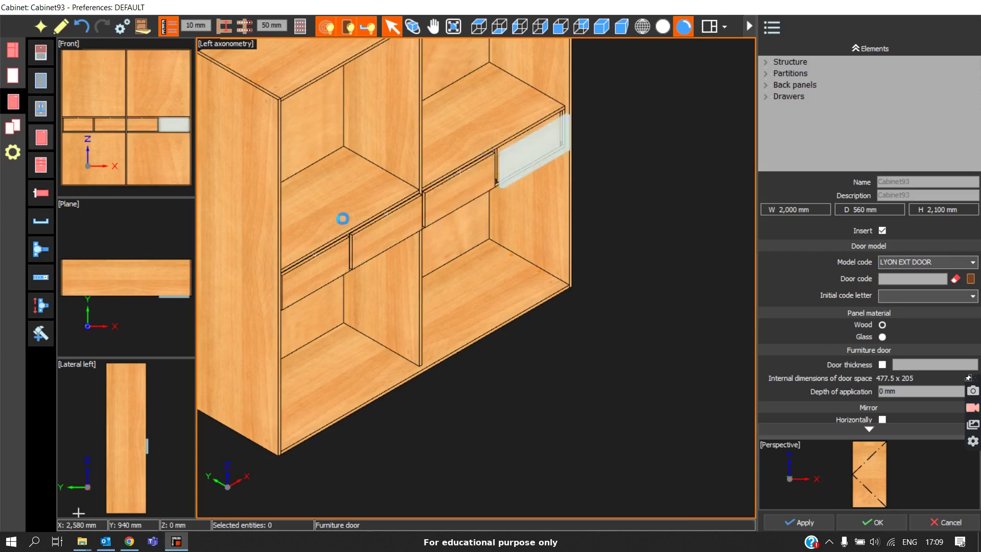
scroll(350, 239, "up", 5)
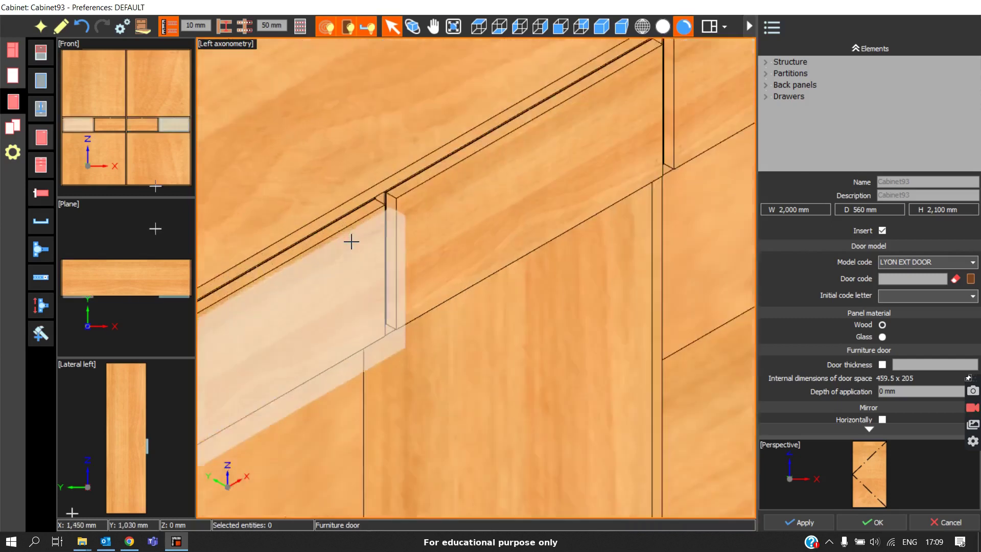
scroll(361, 216, "up", 2)
scroll(388, 204, "down", 4)
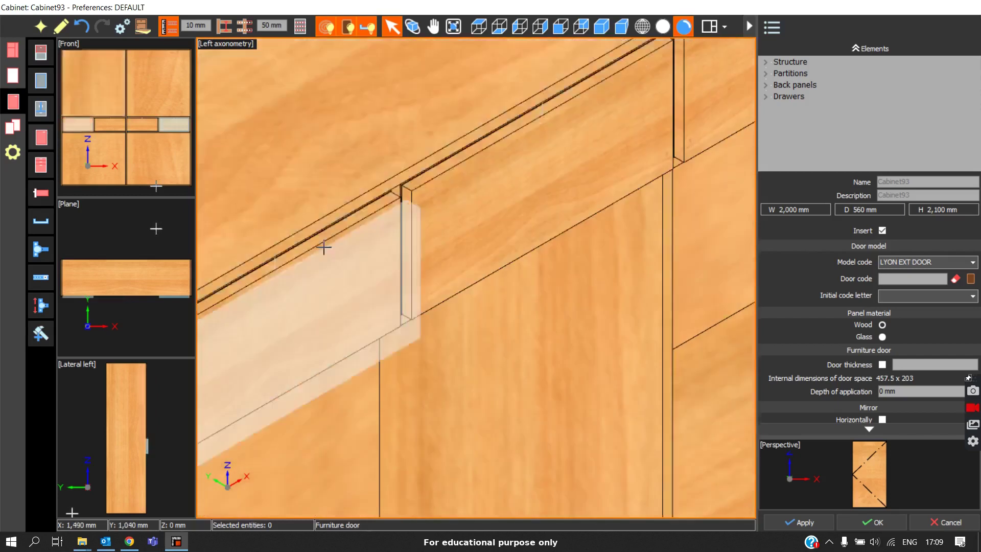
scroll(388, 212, "down", 2)
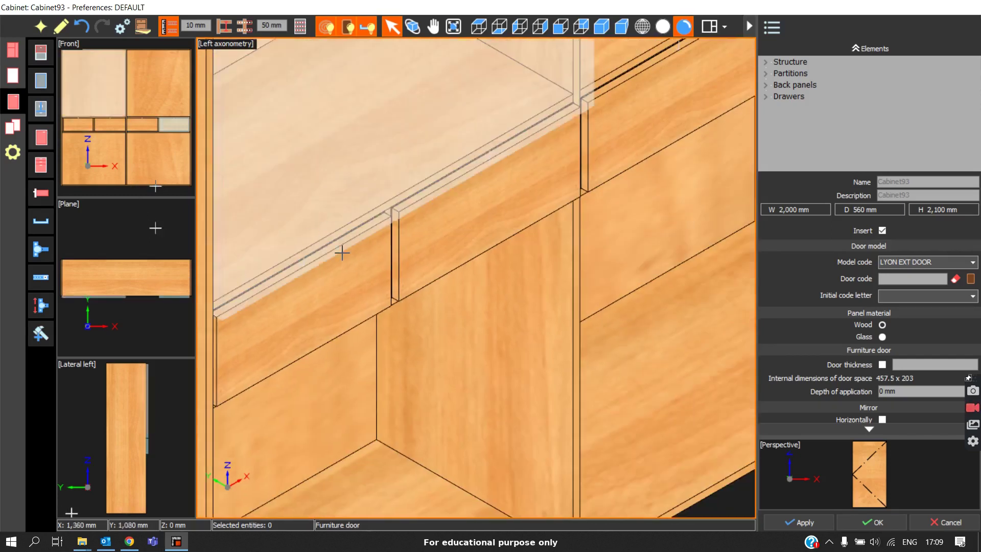
middle_click_drag(250, 288, 274, 239)
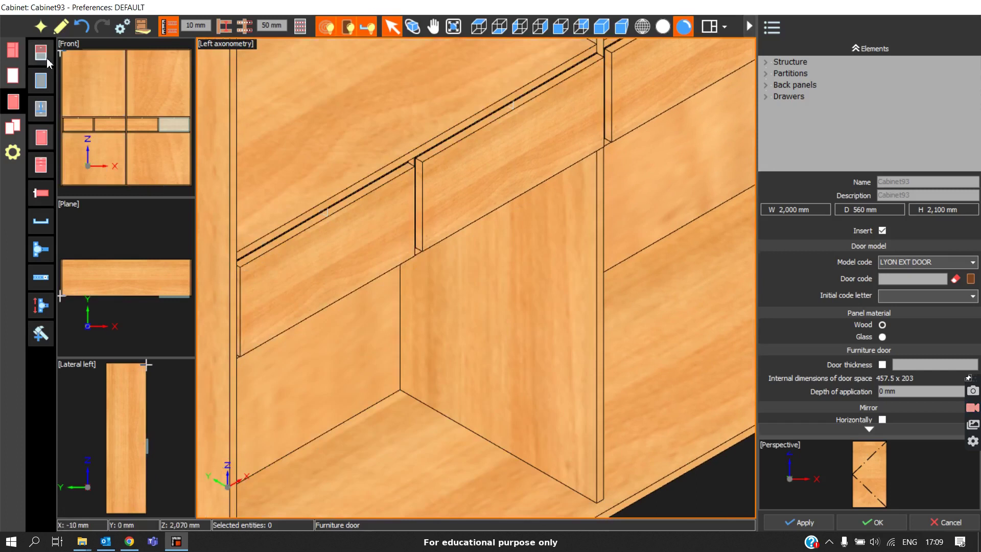
Run the zone offset operation for the cabinet's fronts
left_click(42, 52)
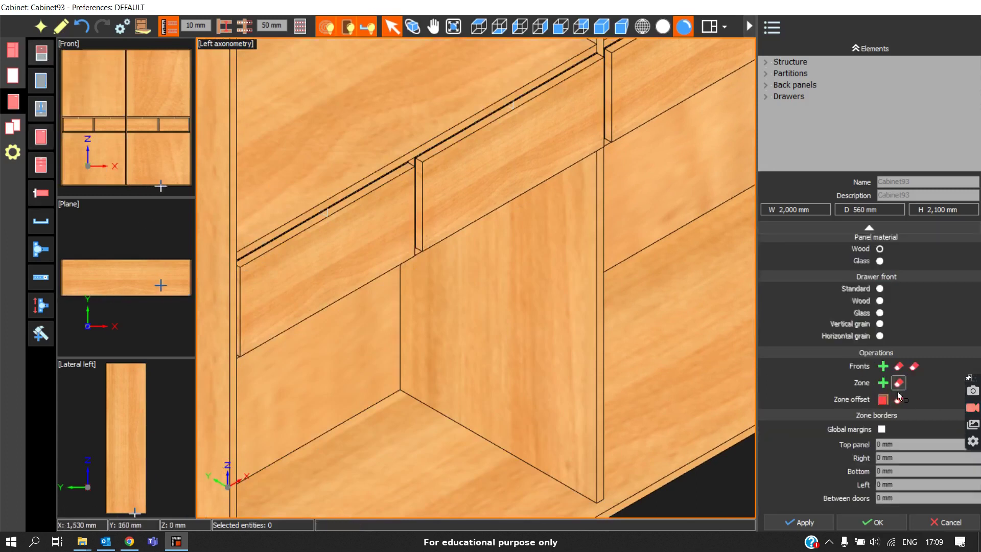
left_click(883, 400)
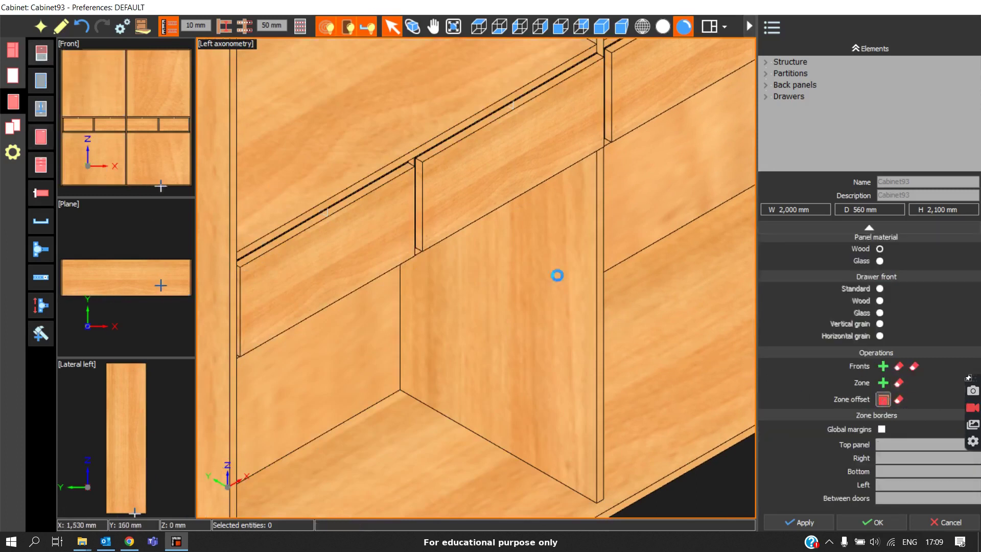
Insert wood furniture doors of model LYON EXT DOOR on the two upper front zones of the cabinet
left_click(516, 223)
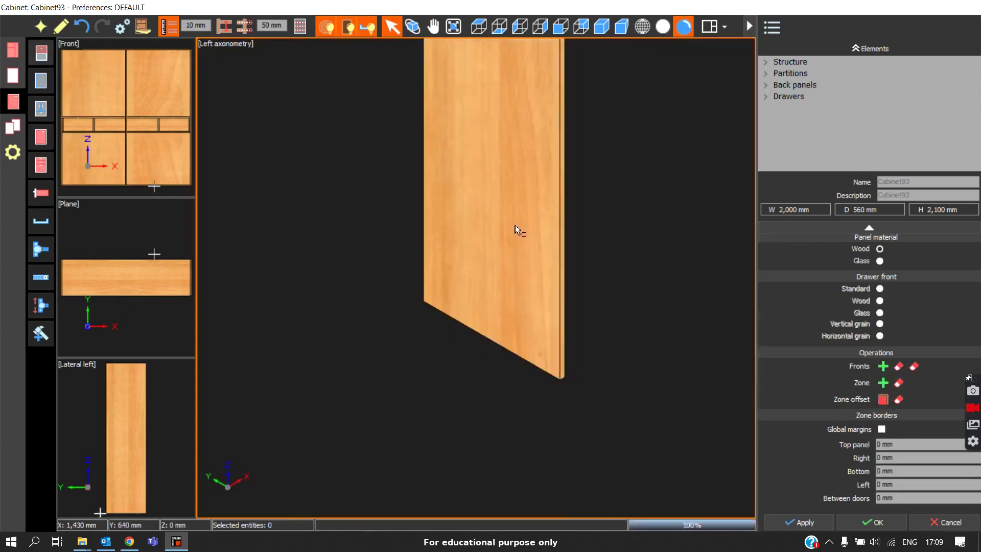
scroll(437, 244, "down", 4)
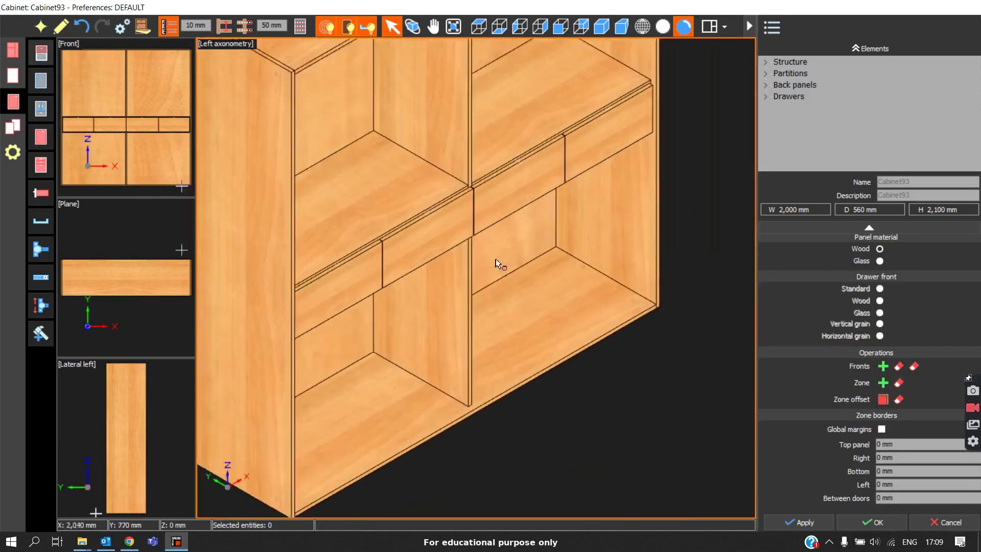
scroll(490, 176, "down", 3)
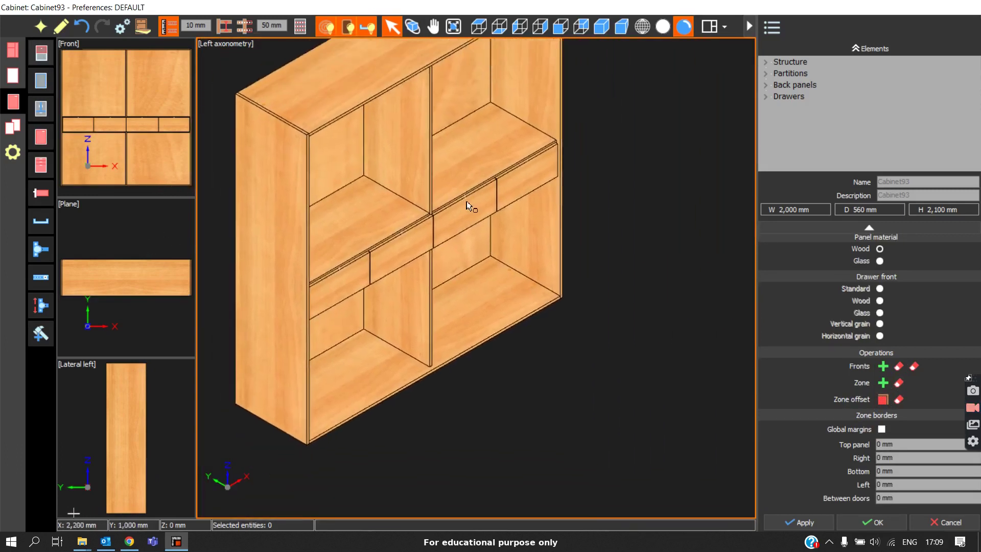
scroll(380, 213, "down", 3)
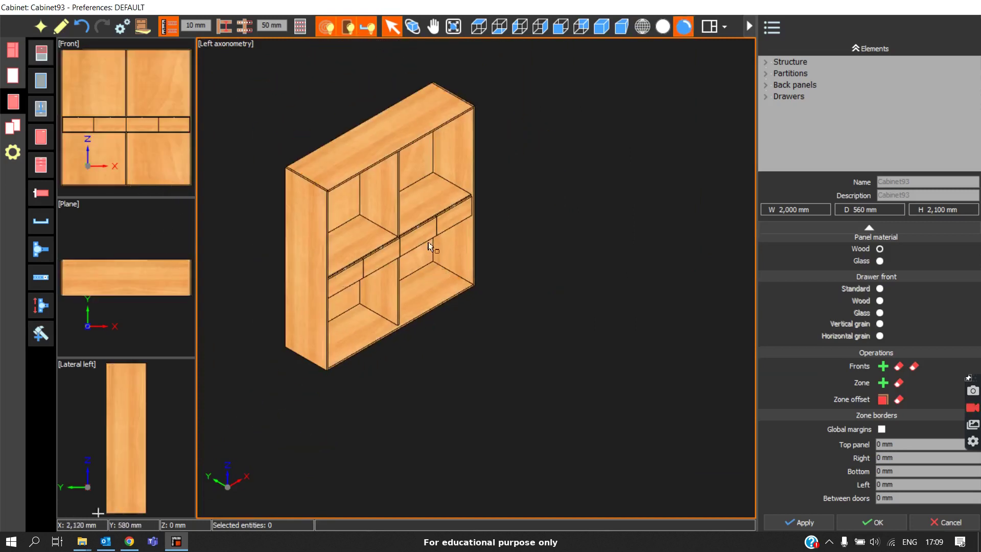
scroll(408, 223, "up", 3)
scroll(376, 228, "down", 2)
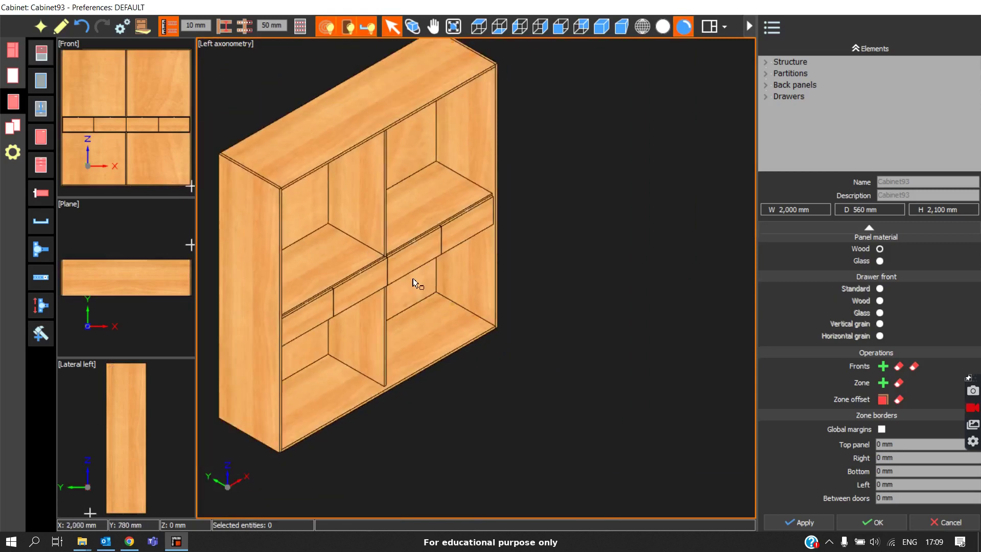
left_click(42, 146)
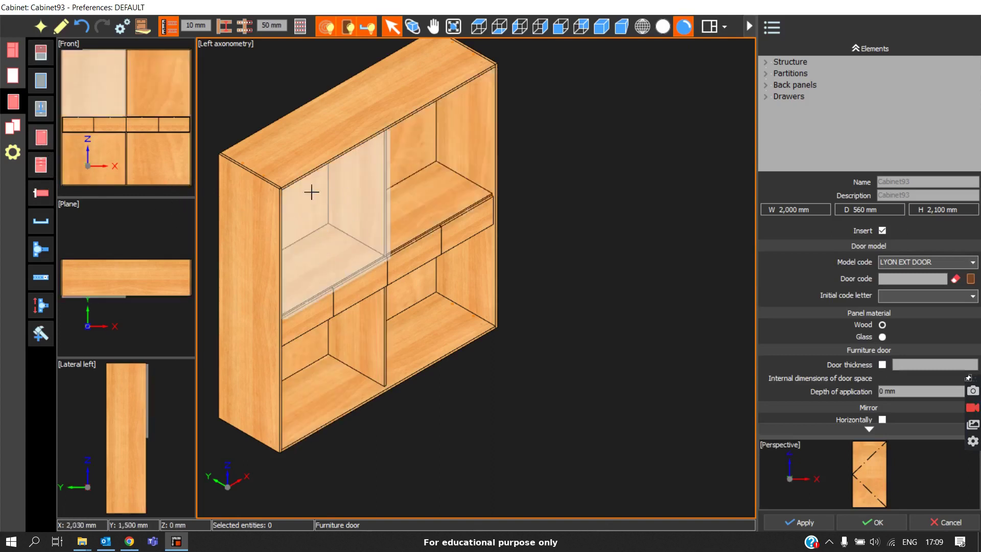
left_click(342, 245)
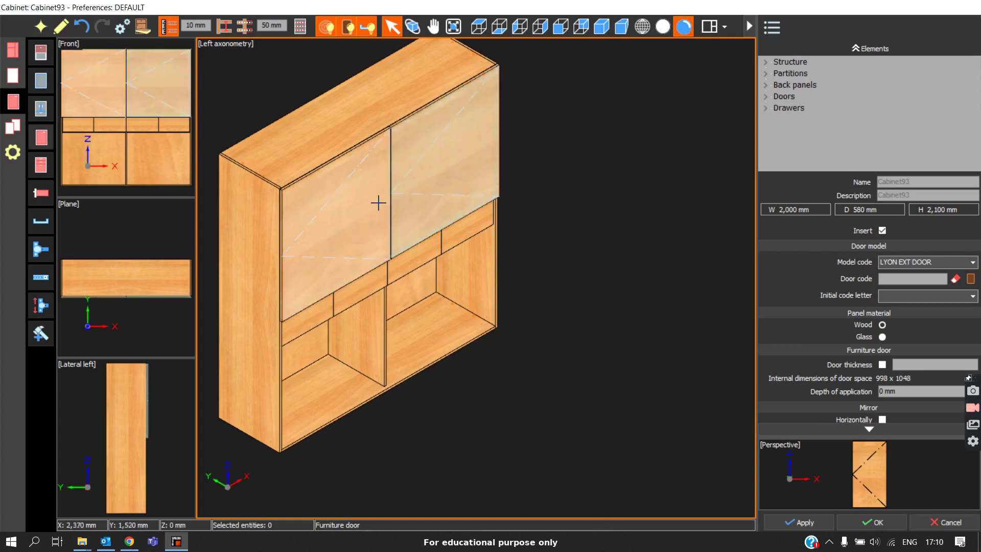
Set the opening direction of the upper left door to To the left
key("w")
scroll(375, 207, "up", 4)
scroll(327, 230, "down", 8)
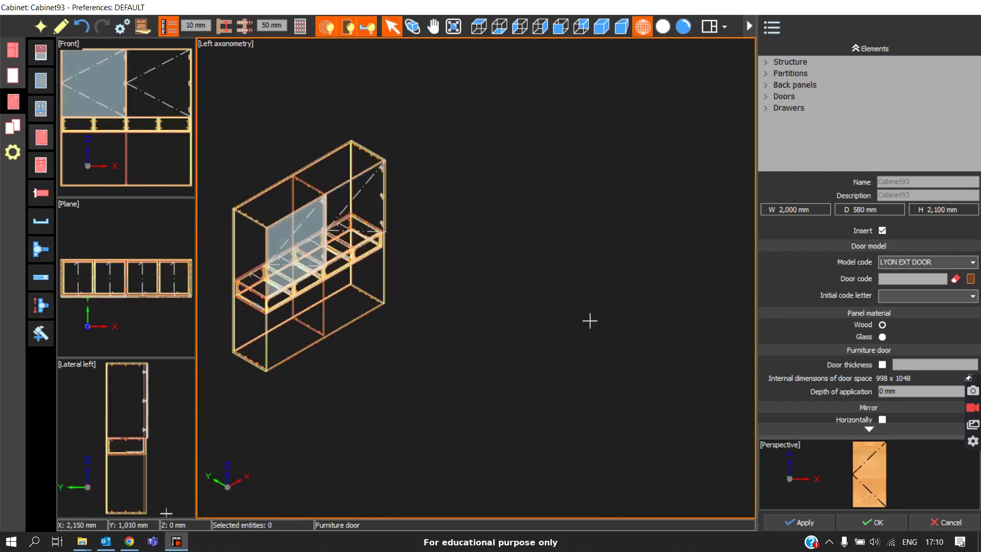
scroll(797, 386, "down", 2)
left_click(883, 404)
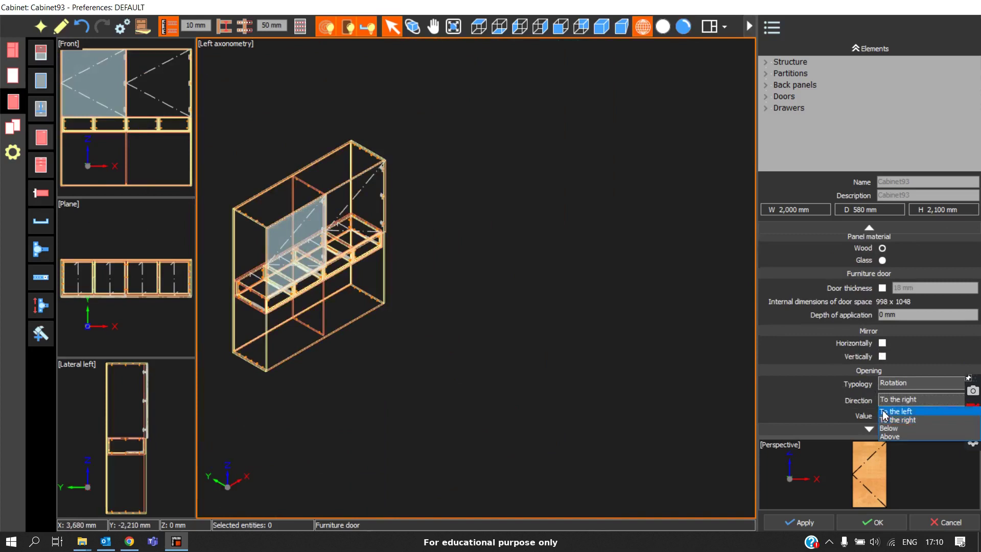
left_click(887, 417)
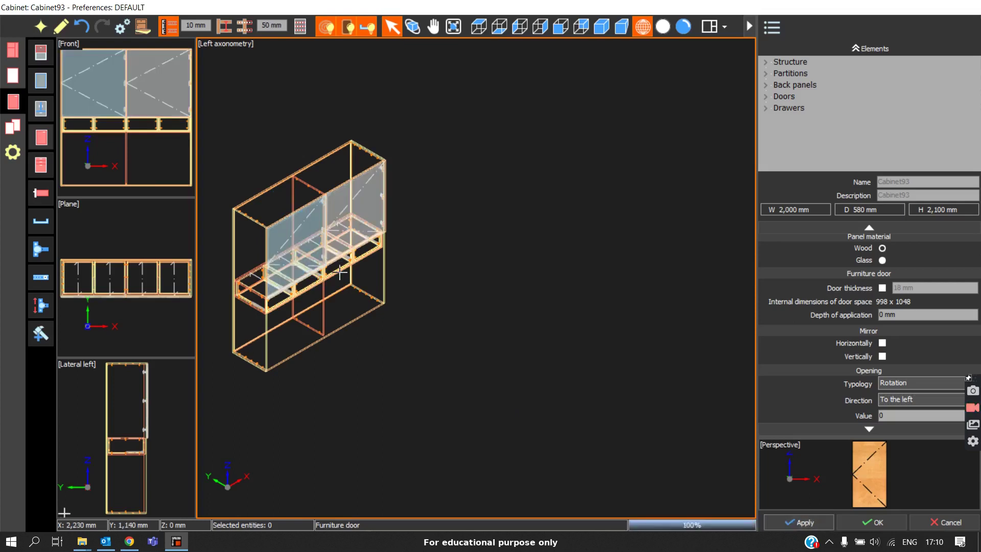
Apply the door changes in shaded display and confirm the cabinet to return to the drawing
scroll(328, 277, "up", 5)
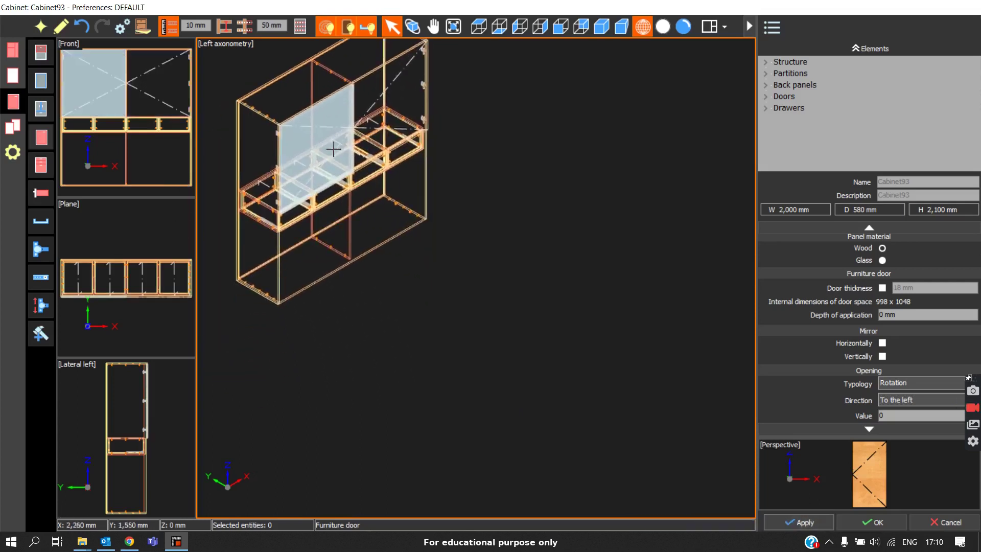
scroll(285, 200, "up", 2)
middle_click_drag(284, 199, 271, 223)
scroll(271, 223, "down", 2)
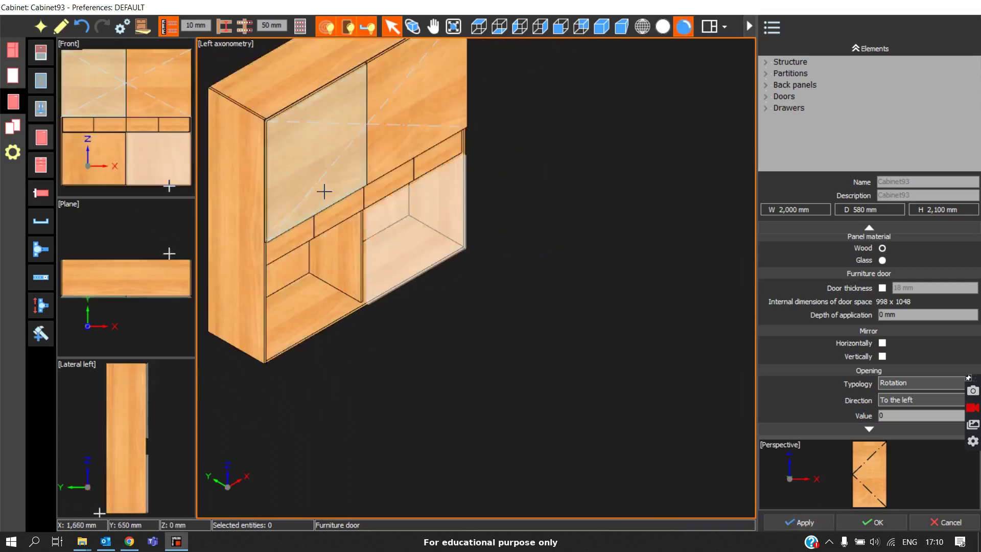
scroll(296, 211, "up", 5)
scroll(280, 184, "down", 5)
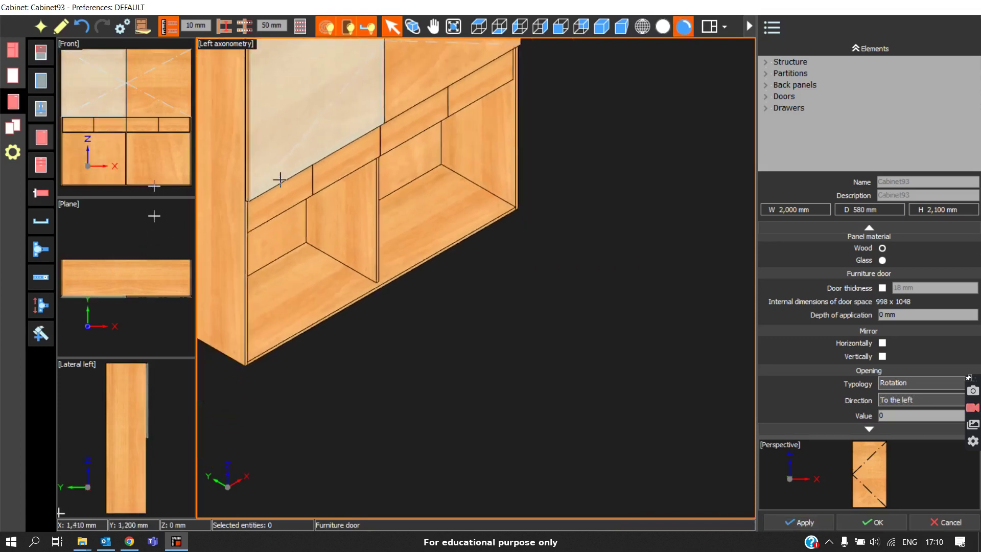
left_click(484, 32)
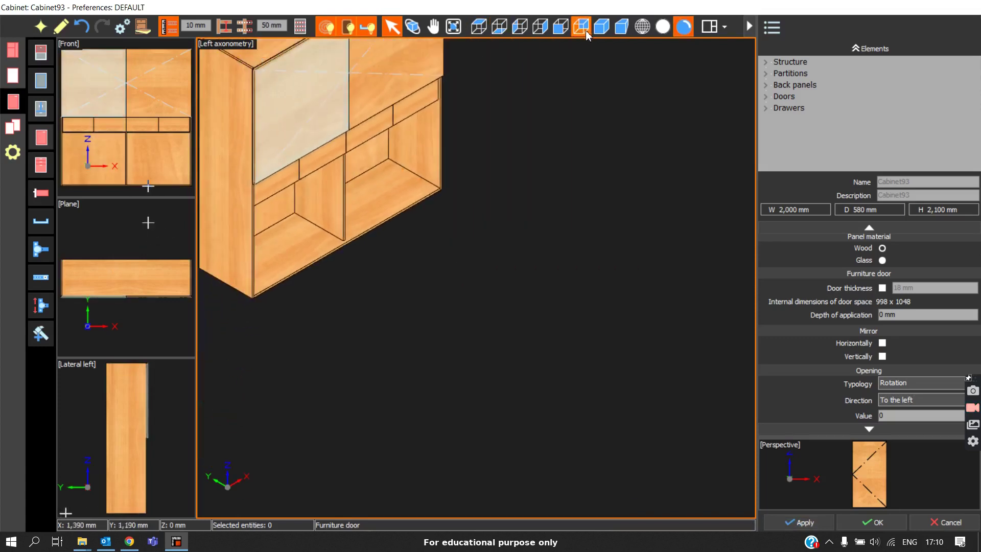
left_click(806, 523)
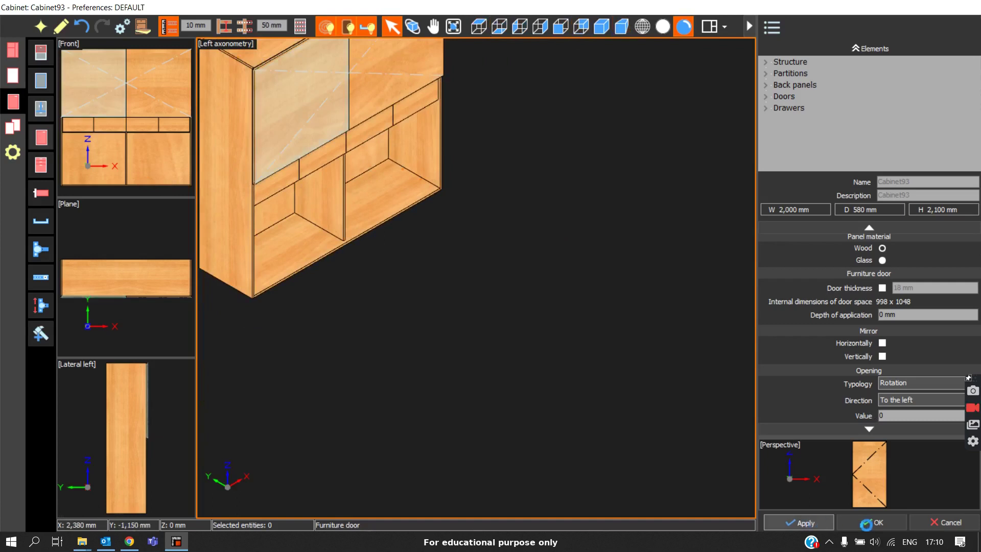
left_click(869, 522)
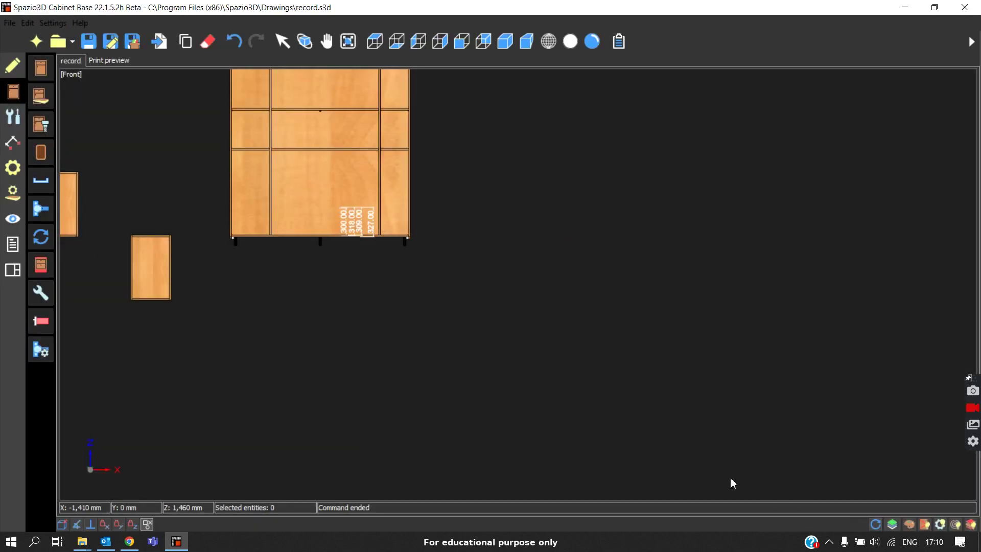
Move the new cabinet into the free space to the right of the existing cabinet
key("m")
middle_click_drag(315, 97, 423, 253)
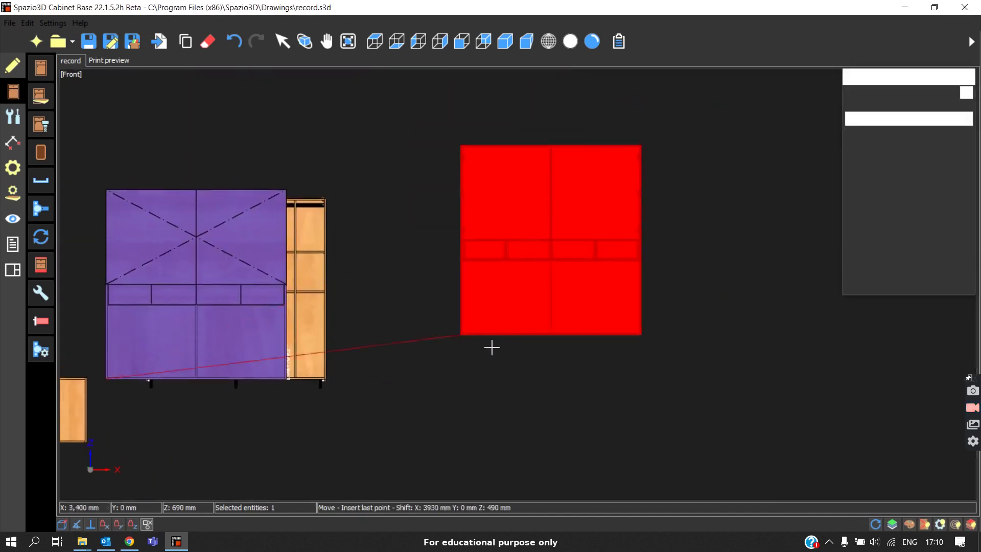
left_click(501, 350)
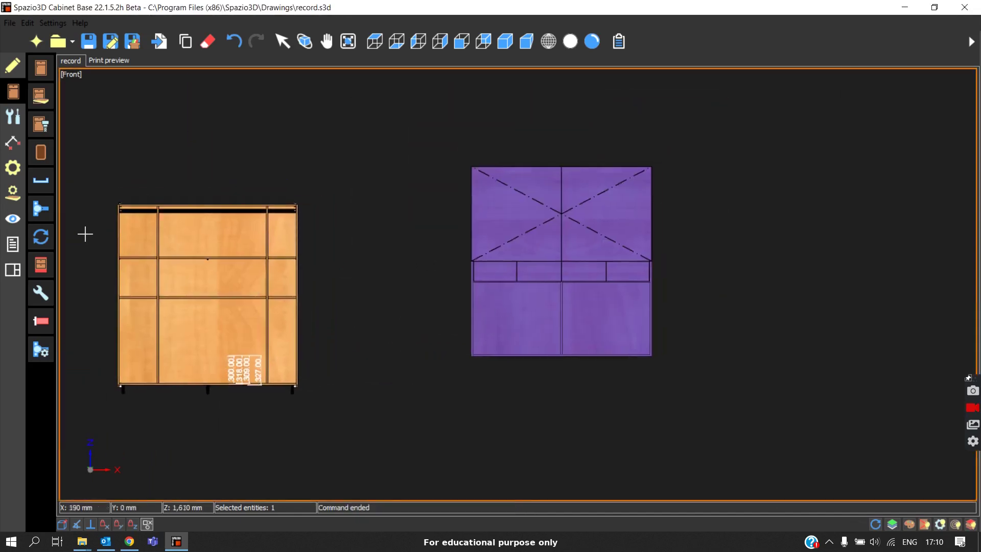
Add a single vertical dimension from the upper left door's lower corner to the bottom panel's upper edge, placed left of the cabinet
left_click(13, 142)
left_click(42, 162)
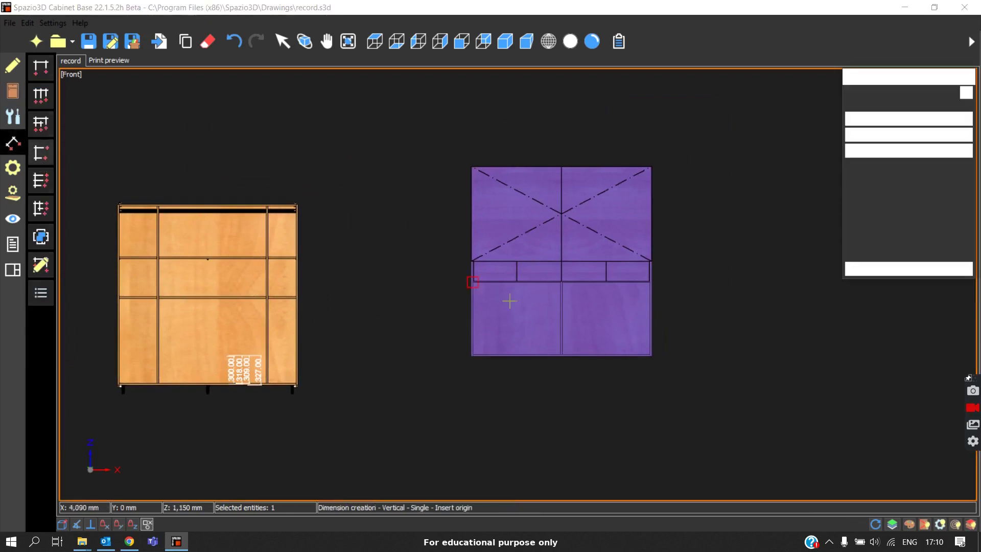
scroll(429, 251, "up", 5)
scroll(398, 226, "up", 4)
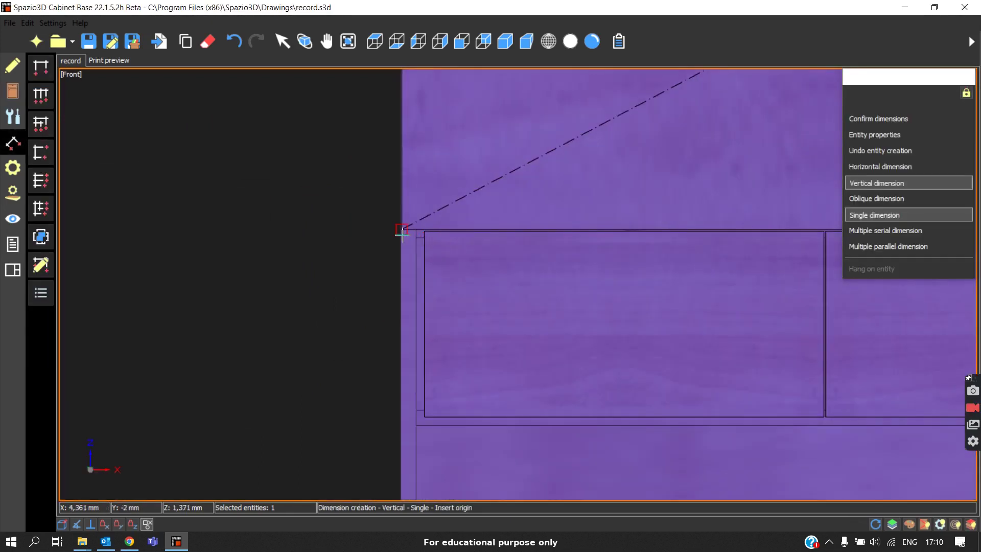
left_click(398, 227)
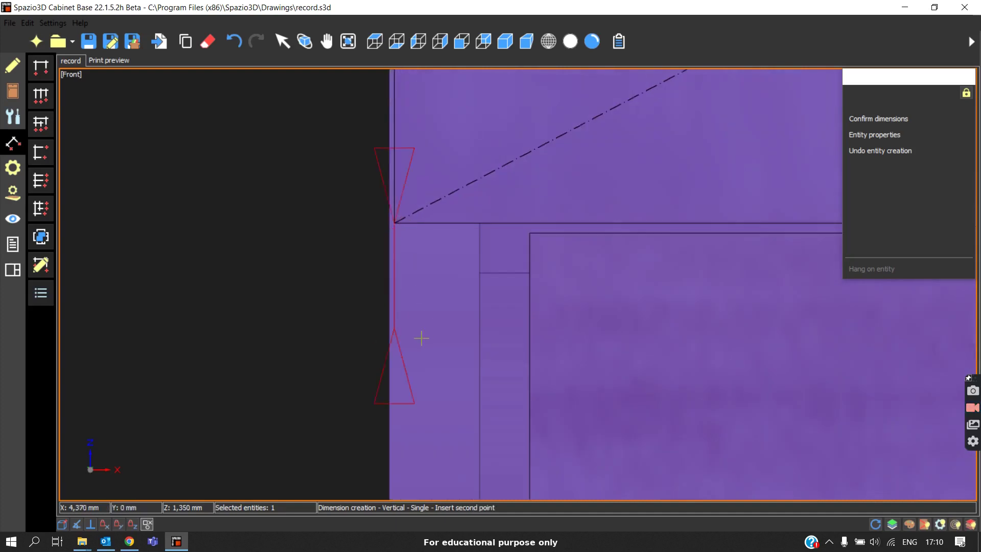
scroll(486, 306, "down", 5)
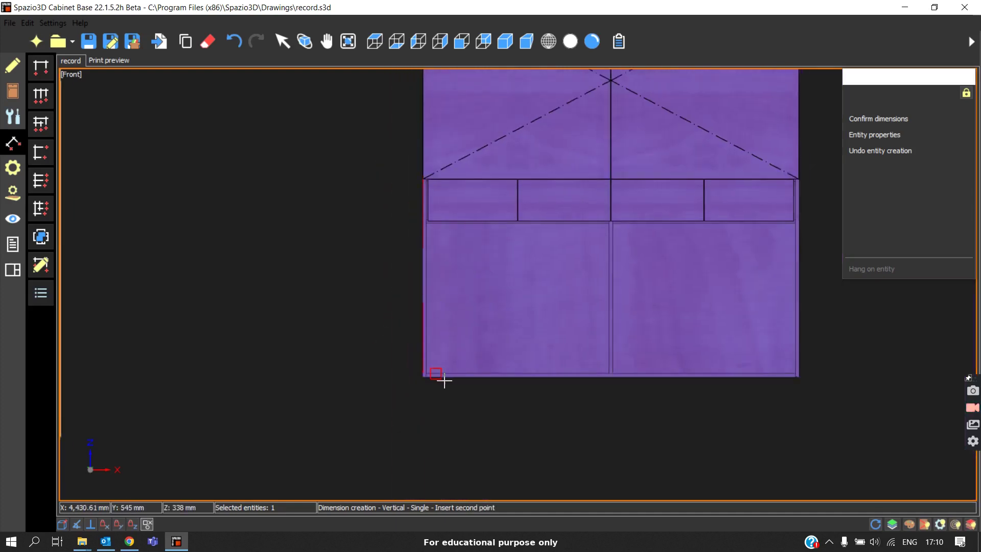
scroll(433, 374, "up", 4)
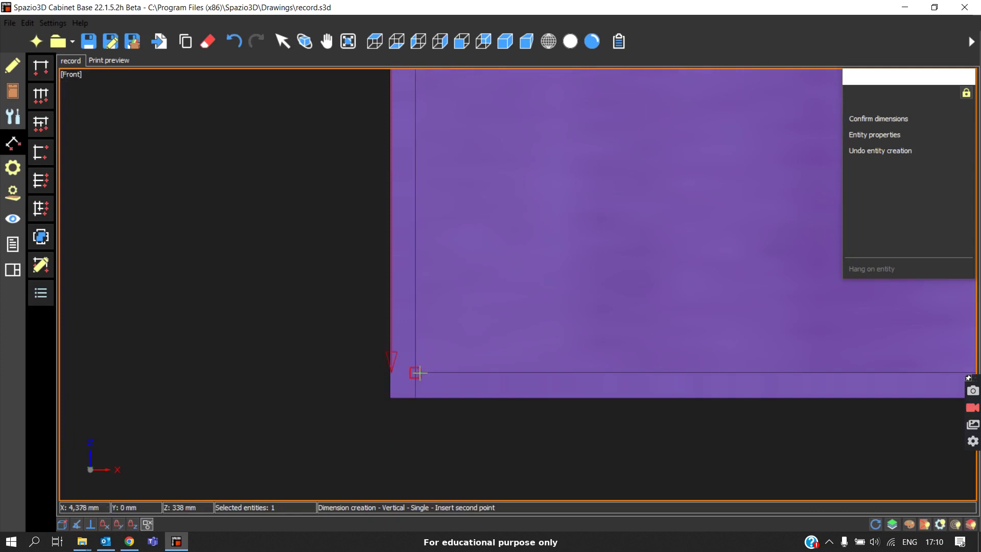
scroll(419, 377, "up", 3)
left_click(401, 368)
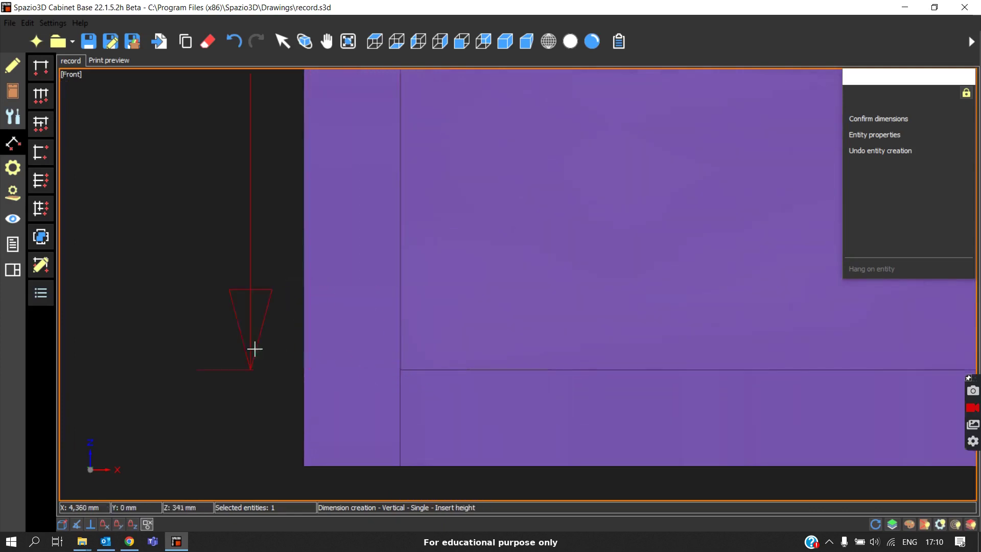
scroll(214, 339, "down", 1)
scroll(214, 339, "down", 5)
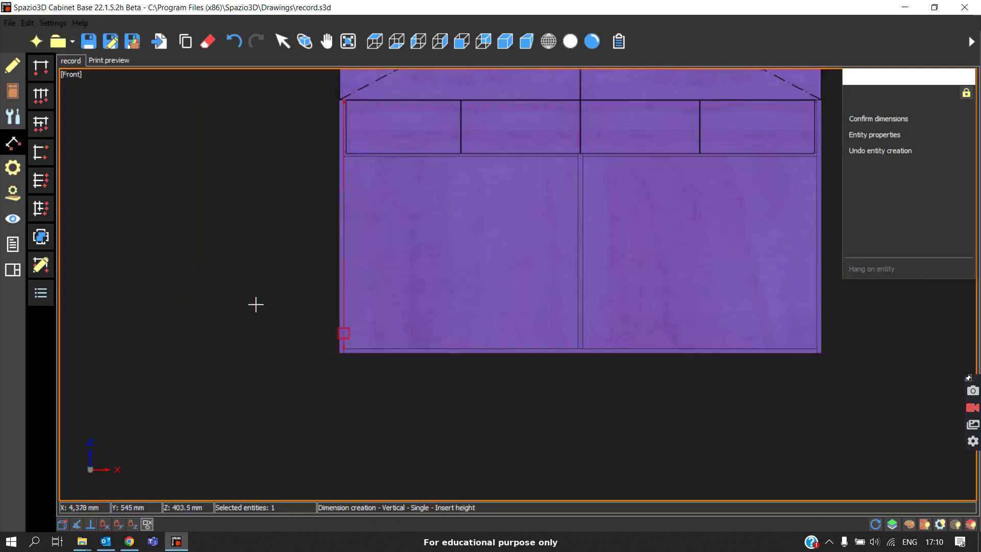
left_click(255, 304)
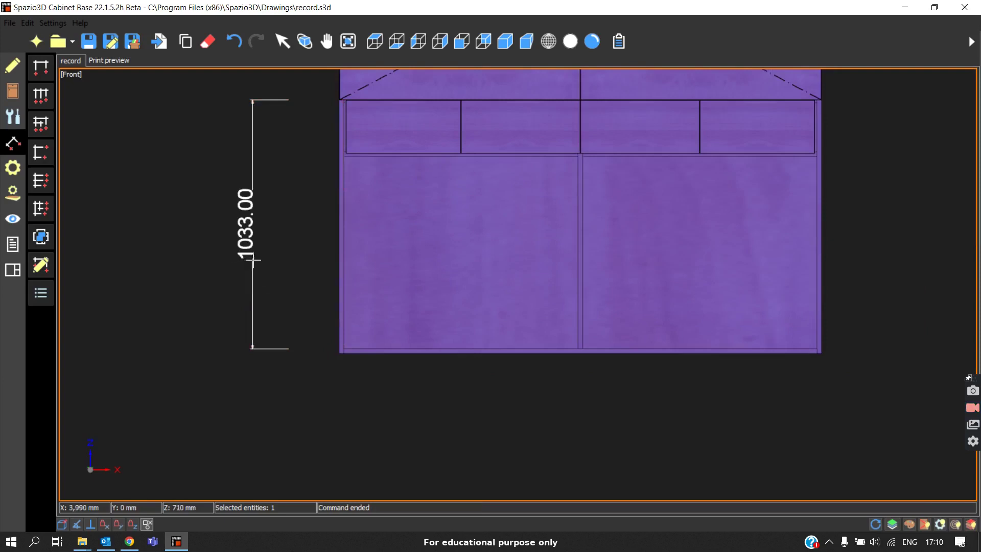
middle_click_drag(411, 250, 386, 324)
scroll(386, 324, "down", 4)
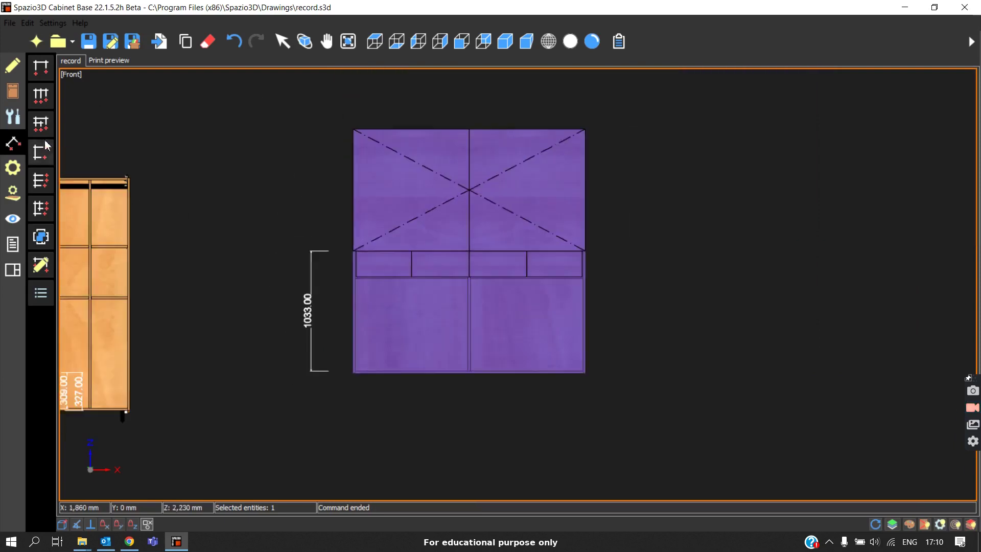
Reopen the cabinet for editing and set the upper left door zone's Below offset to 1,033 mm
left_click(16, 92)
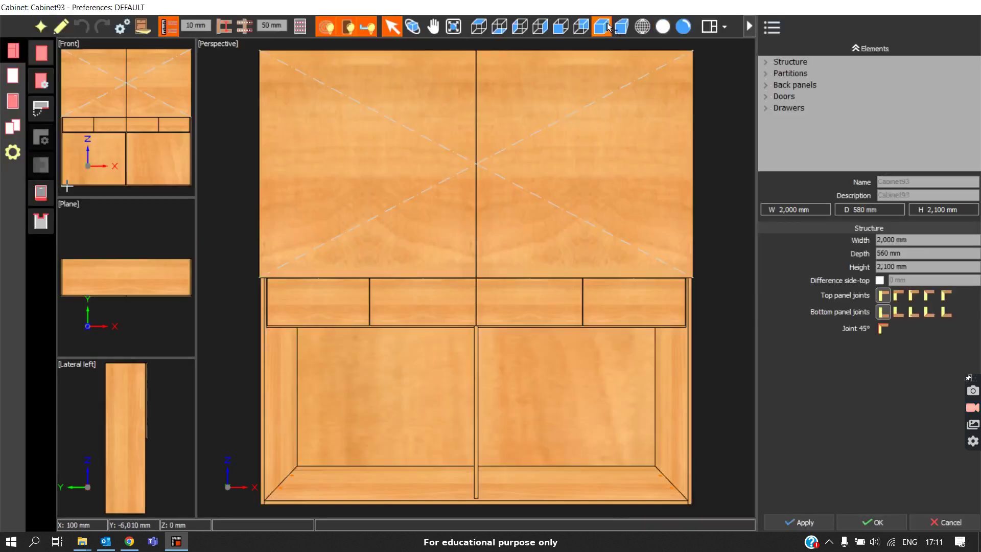
left_click(607, 26)
left_click(12, 101)
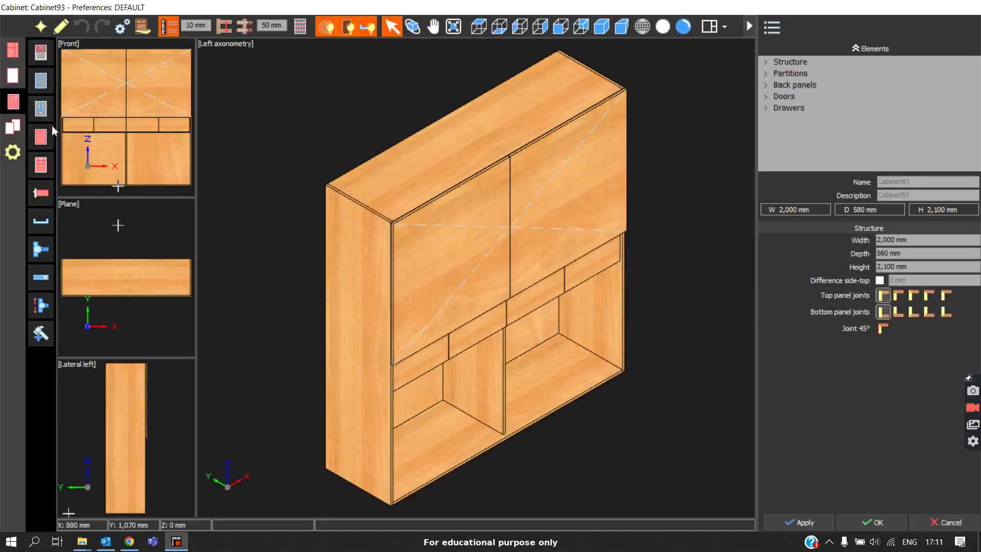
left_click(41, 80)
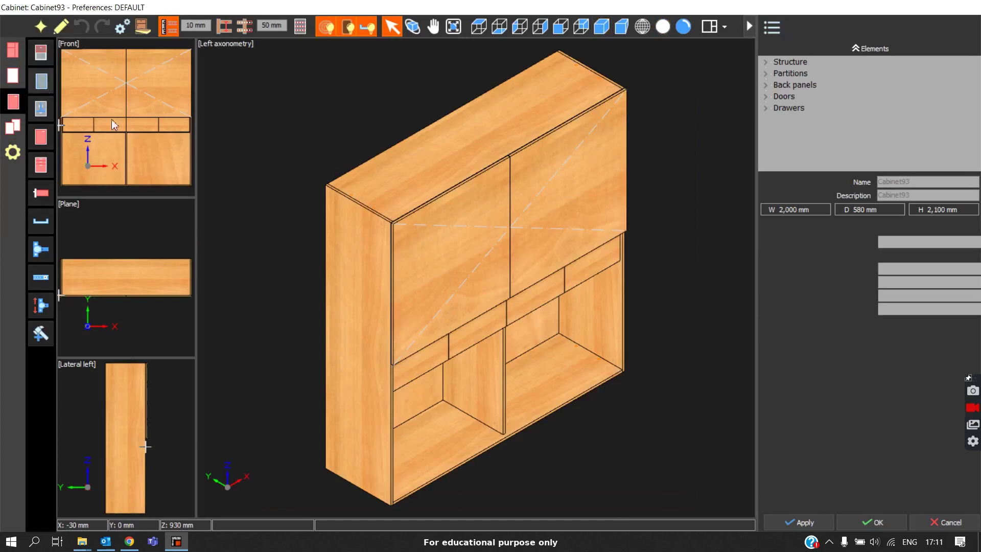
left_click(424, 245)
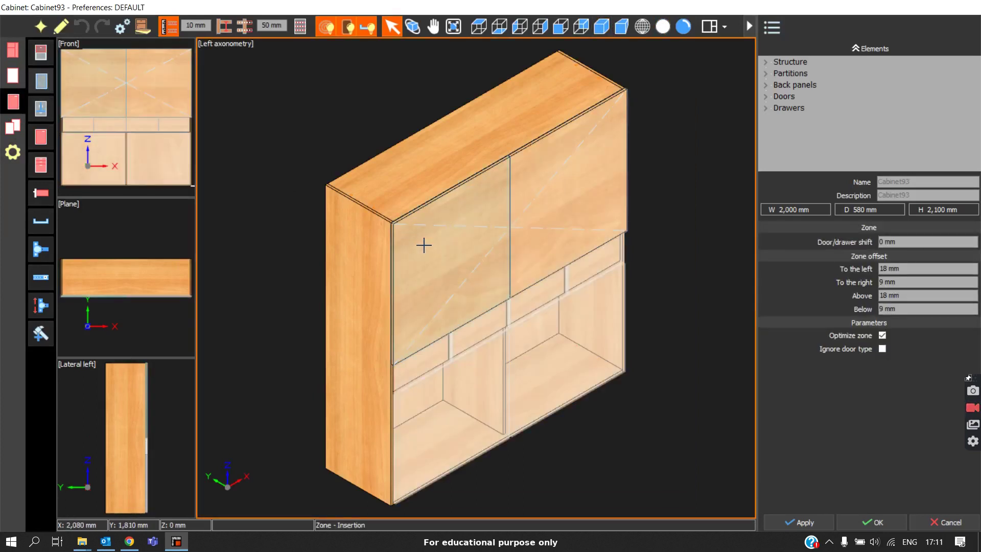
left_click_drag(900, 310, 876, 309)
type("1033")
scroll(398, 231, "up", 3)
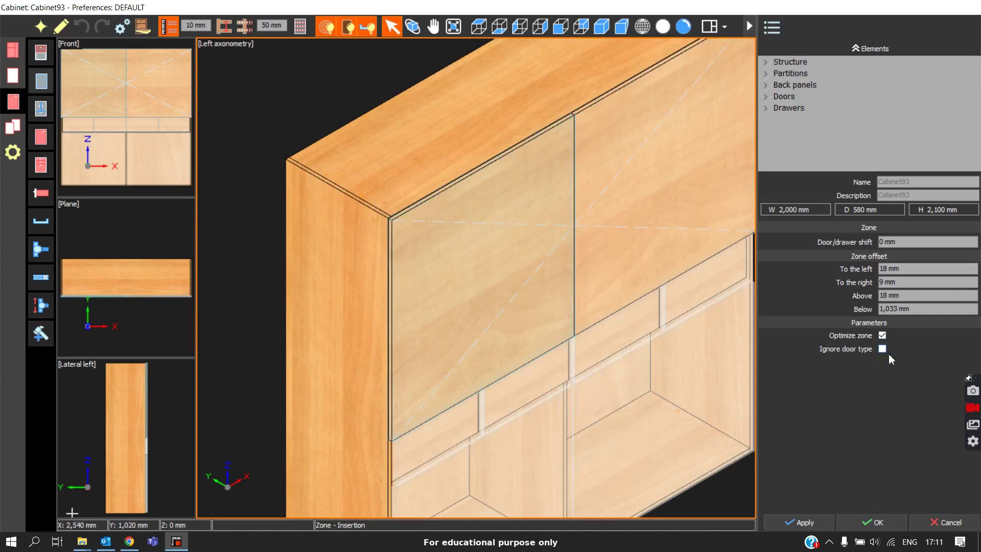
left_click(799, 522)
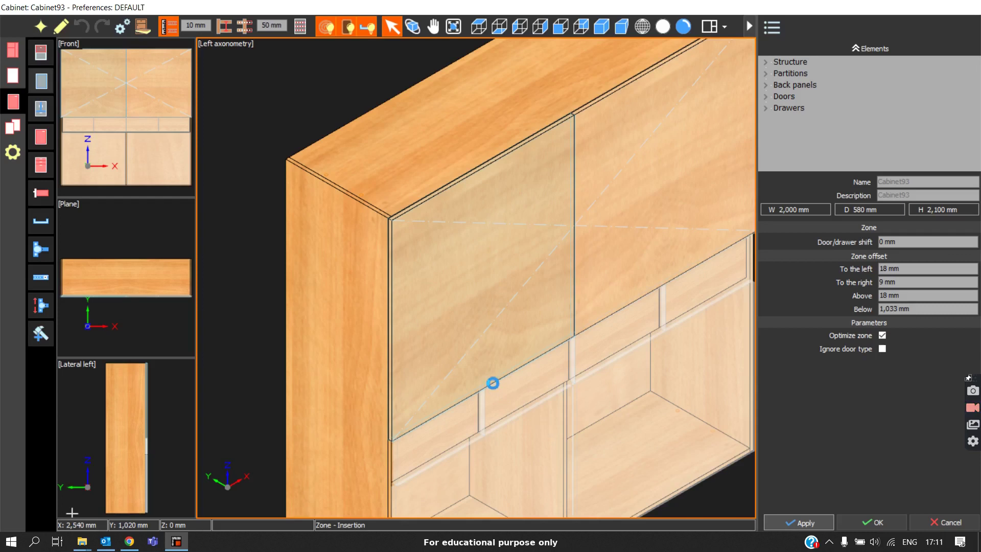
scroll(471, 284, "down", 2)
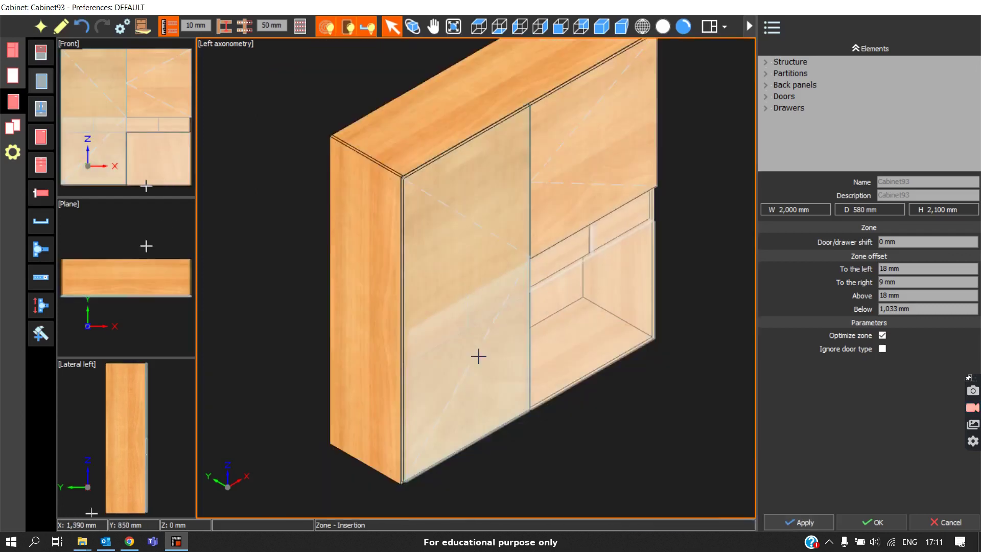
right_click(489, 353)
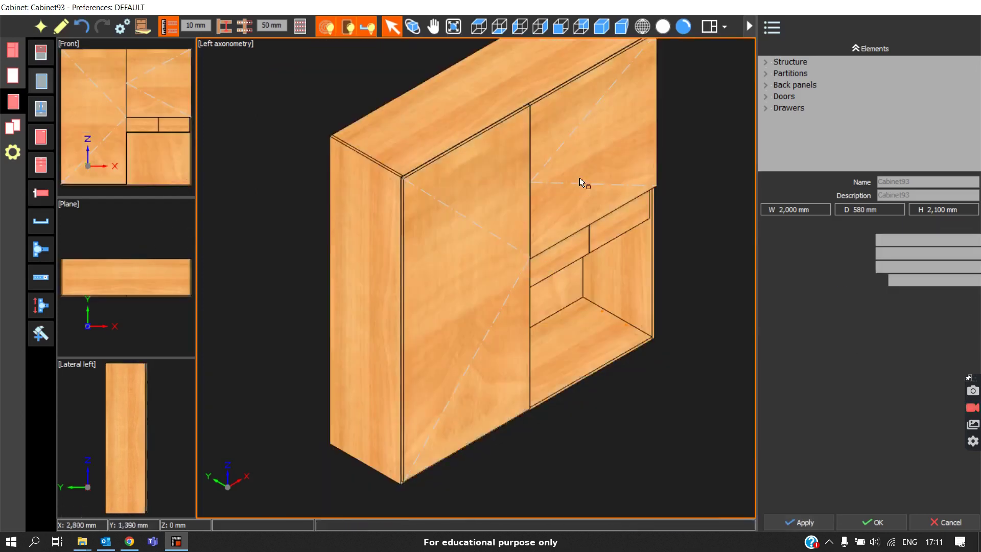
Replace the upper right door with a LYON INT DOOR furniture door and set its zone's Below offset to 1,033 mm
left_click(582, 179)
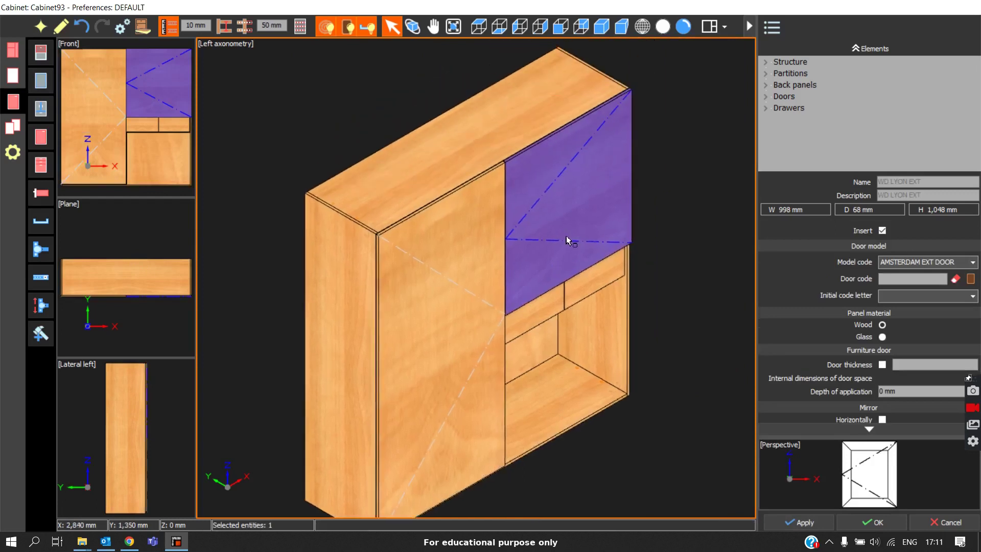
key("Delete")
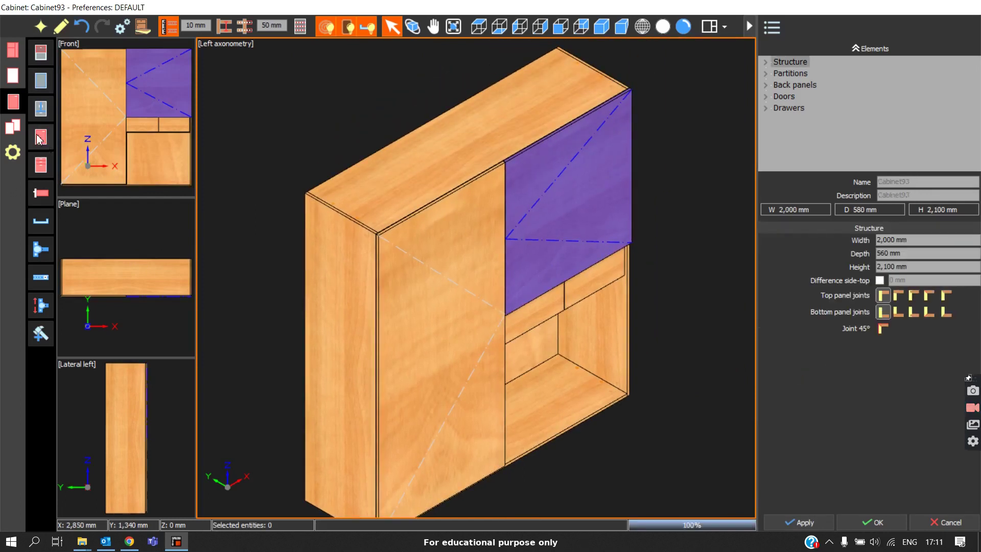
left_click(42, 139)
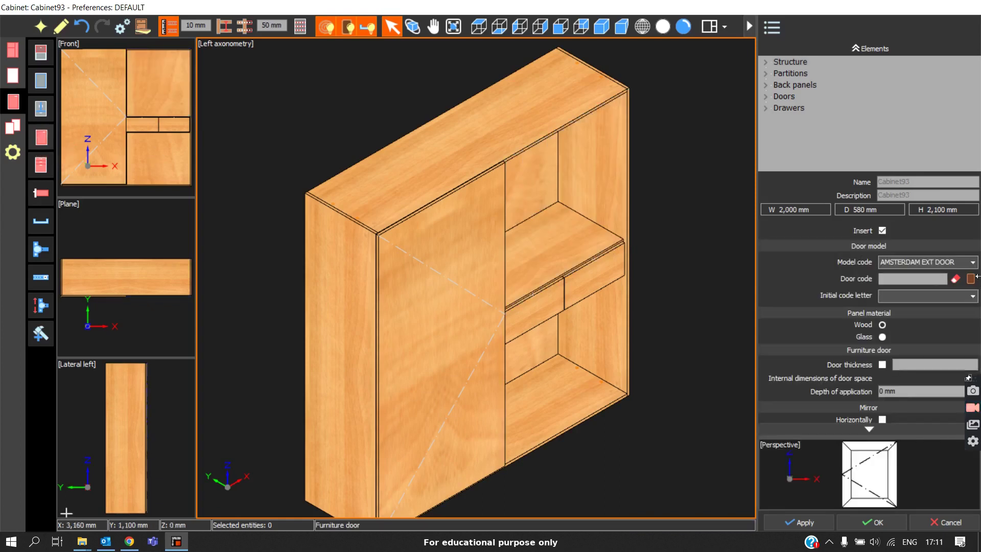
left_click(959, 266)
scroll(946, 354, "down", 15)
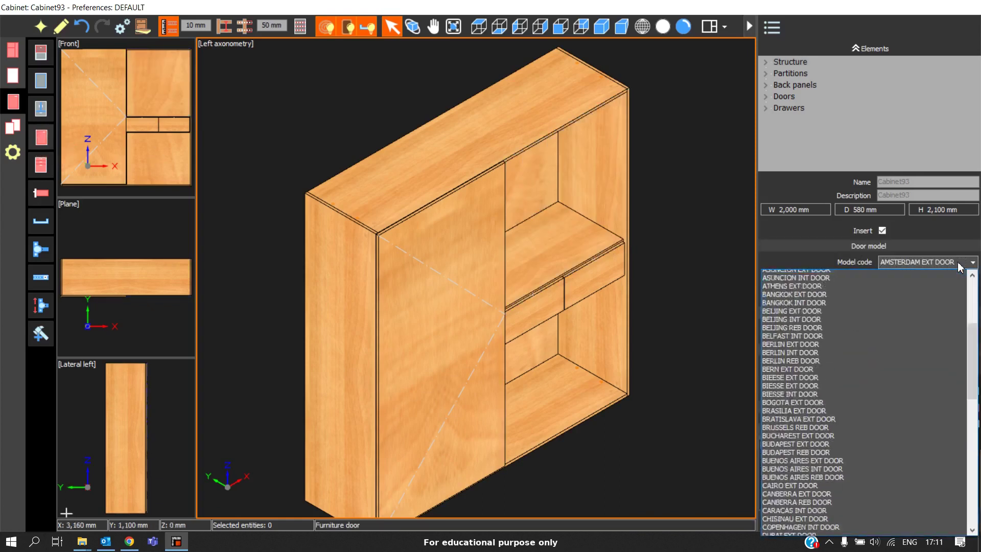
left_click(787, 282)
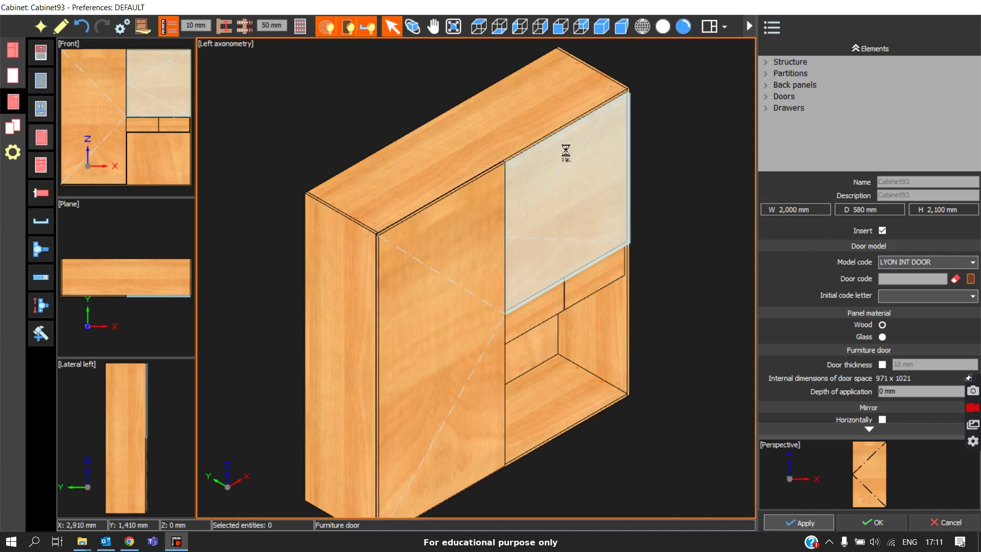
left_click(160, 161)
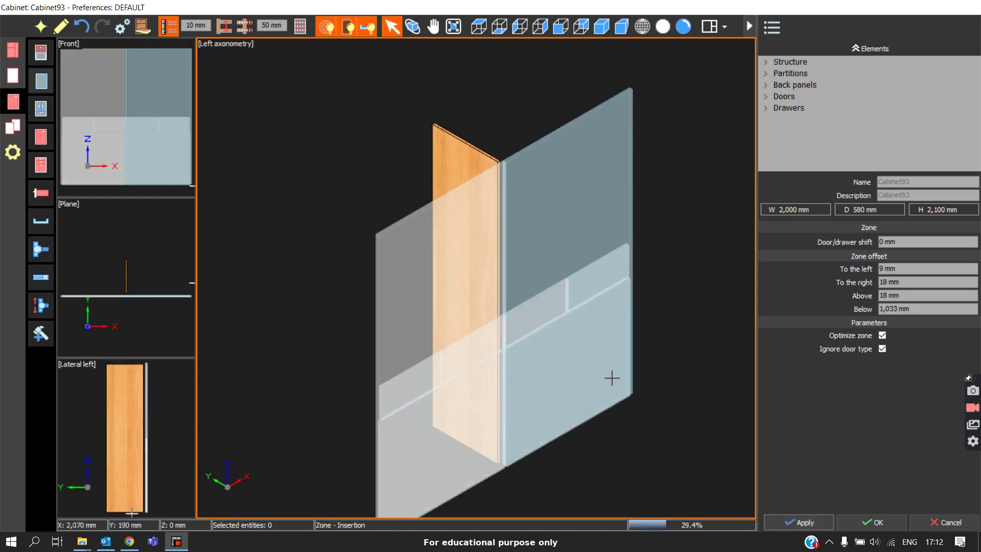
Examine the hinge positions on the extended left and right doors in wireframe display
key("w")
middle_click_drag(433, 333, 221, 374)
scroll(424, 240, "down", 2)
scroll(225, 348, "up", 1)
scroll(391, 245, "up", 4)
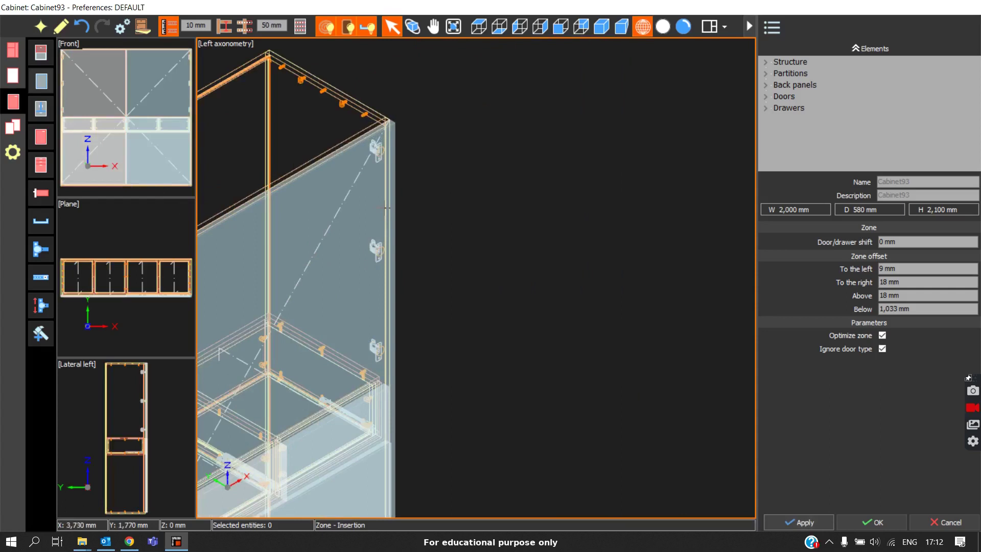
scroll(376, 153, "up", 2)
scroll(391, 295, "down", 1)
middle_click_drag(391, 295, 408, 220)
scroll(403, 305, "down", 1)
scroll(473, 175, "down", 3)
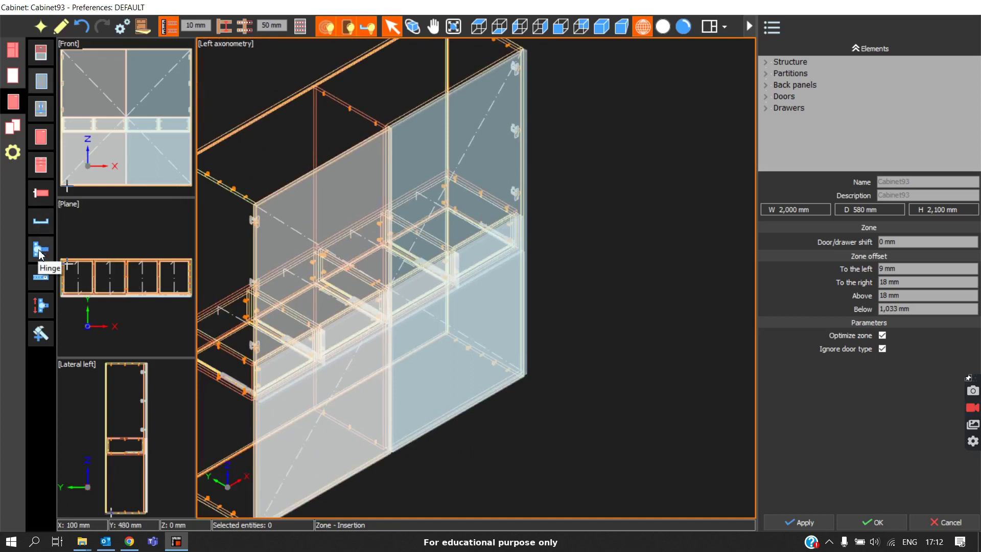
Set the left door's hinge positioning to According to door and apply it
left_click(40, 253)
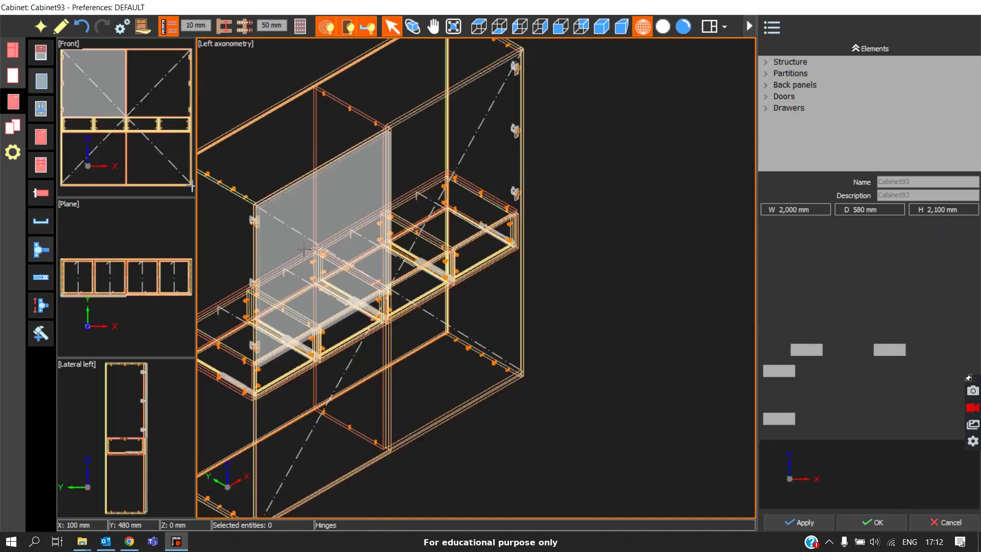
scroll(924, 392, "down", 2)
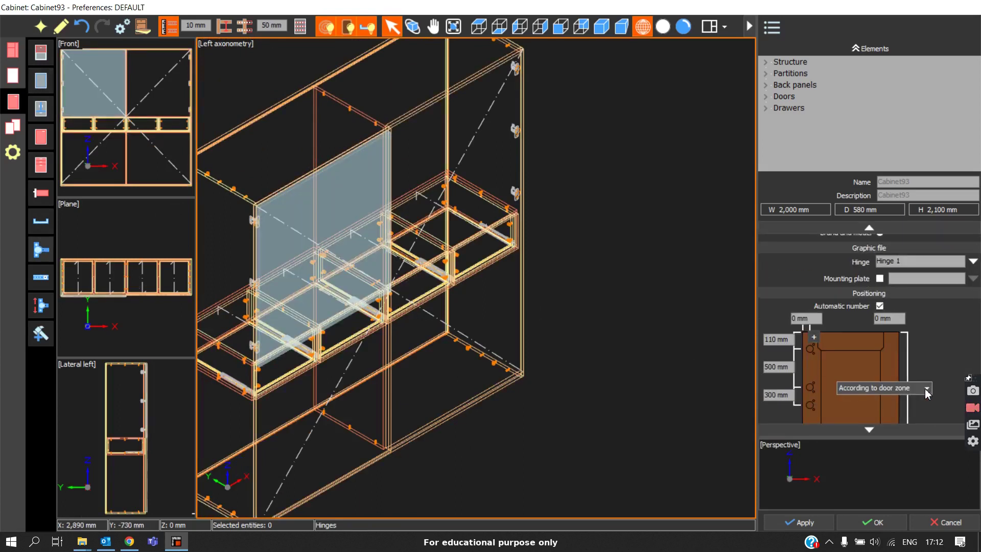
left_click(923, 389)
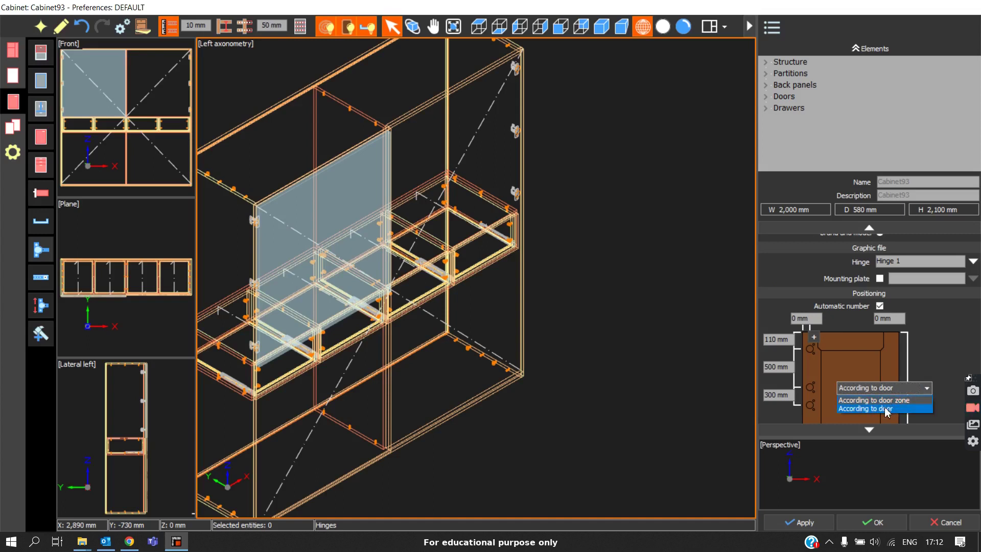
left_click(885, 408)
left_click(817, 522)
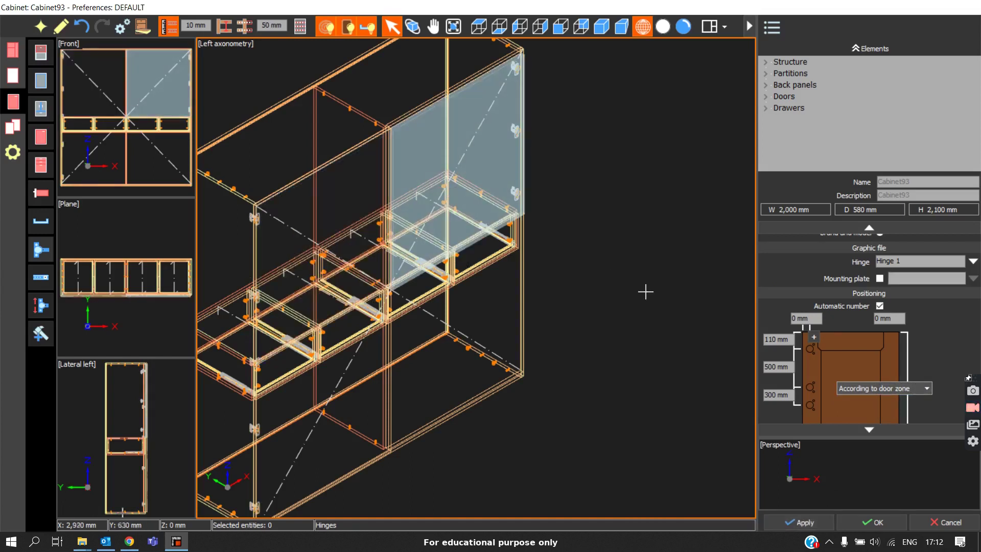
Set the right door's hinge positioning to According to door and apply it
left_click(883, 387)
left_click(879, 409)
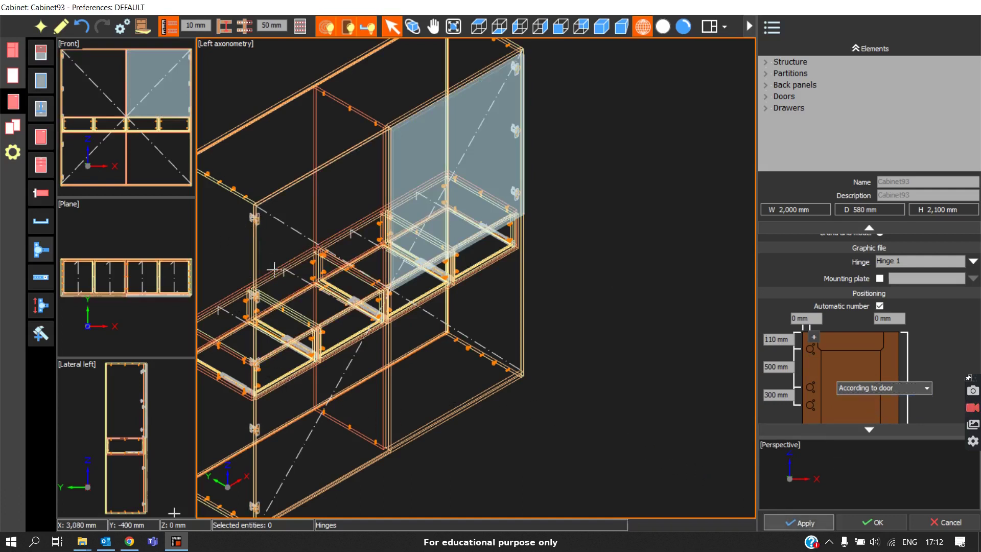
middle_click_drag(272, 323, 302, 196)
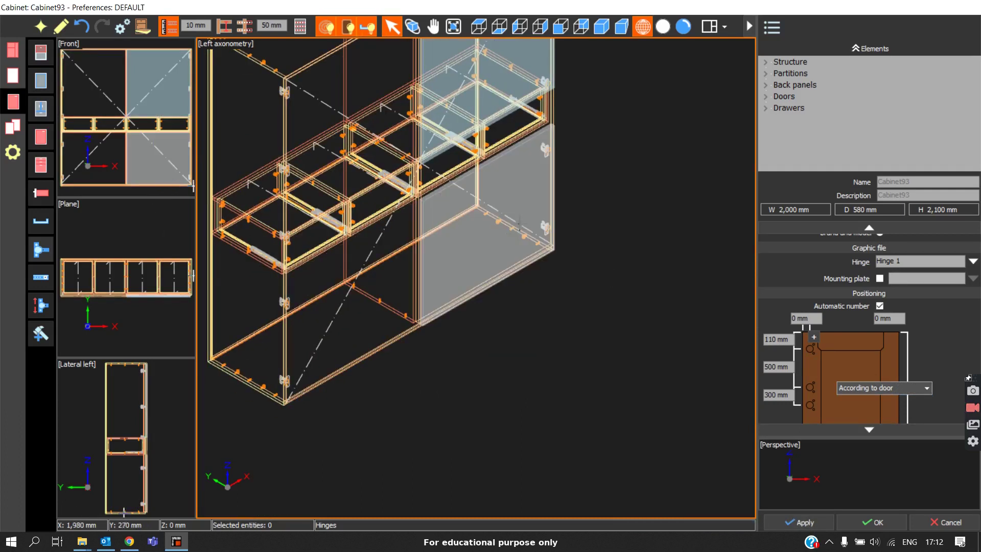
Examine the lower part of the cabinet and both door fronts in shaded display
middle_click_drag(479, 244, 459, 300)
scroll(459, 300, "down", 1)
left_click(683, 26)
middle_click_drag(584, 226, 589, 277)
scroll(589, 277, "down", 2)
scroll(524, 244, "up", 6)
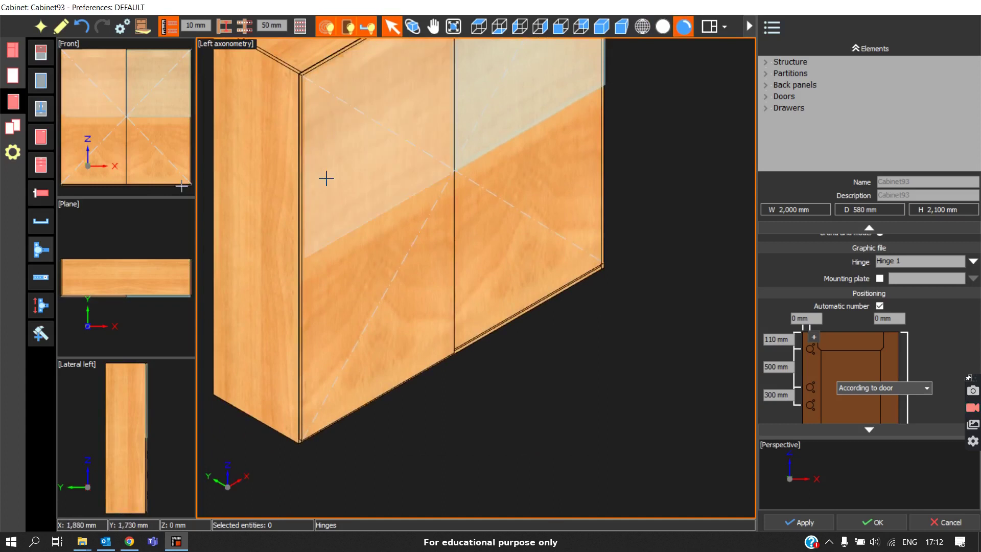
scroll(352, 245, "down", 2)
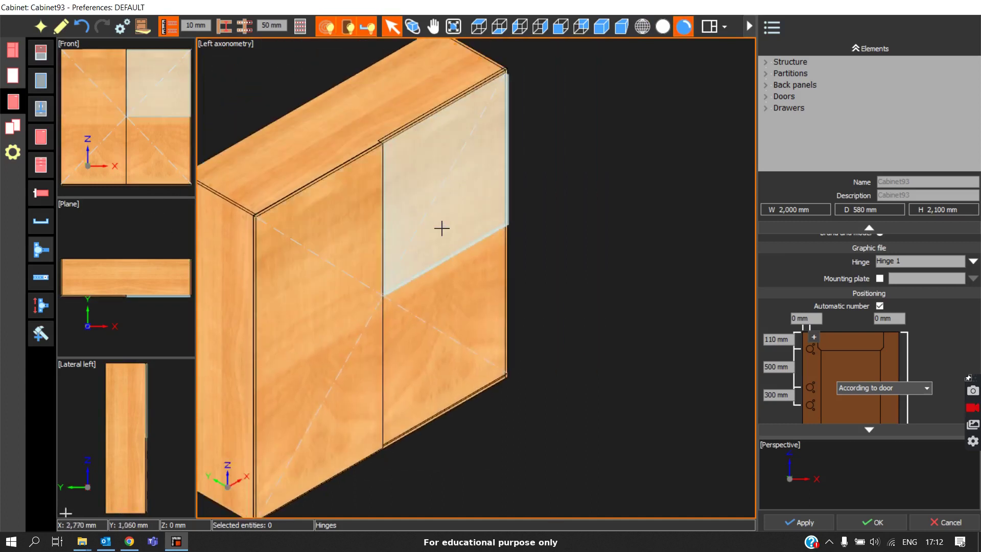
scroll(460, 239, "down", 2)
Return to wireframe display and examine how the door hinges are spaced relative to the drawers and partitions
key("F3")
scroll(541, 246, "down", 2)
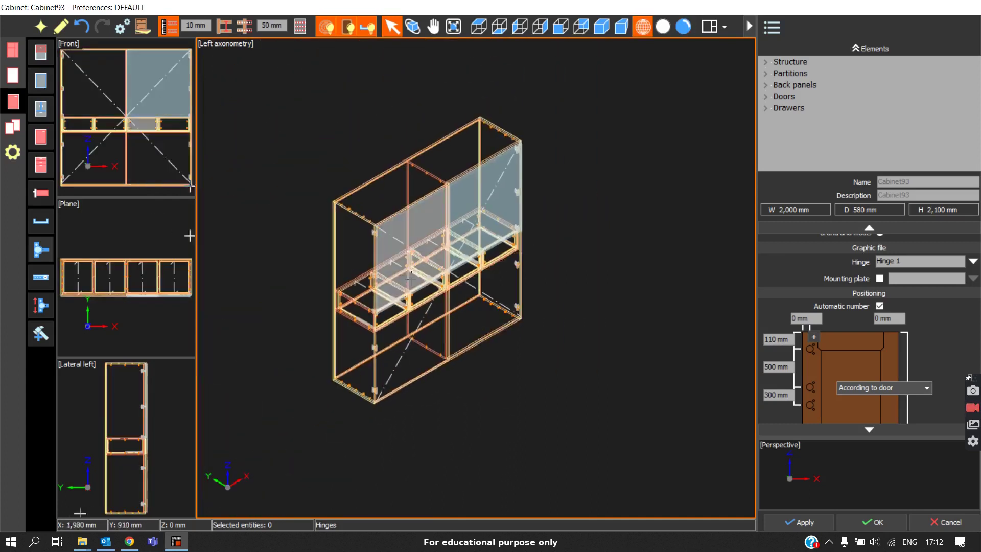
scroll(408, 263, "up", 2)
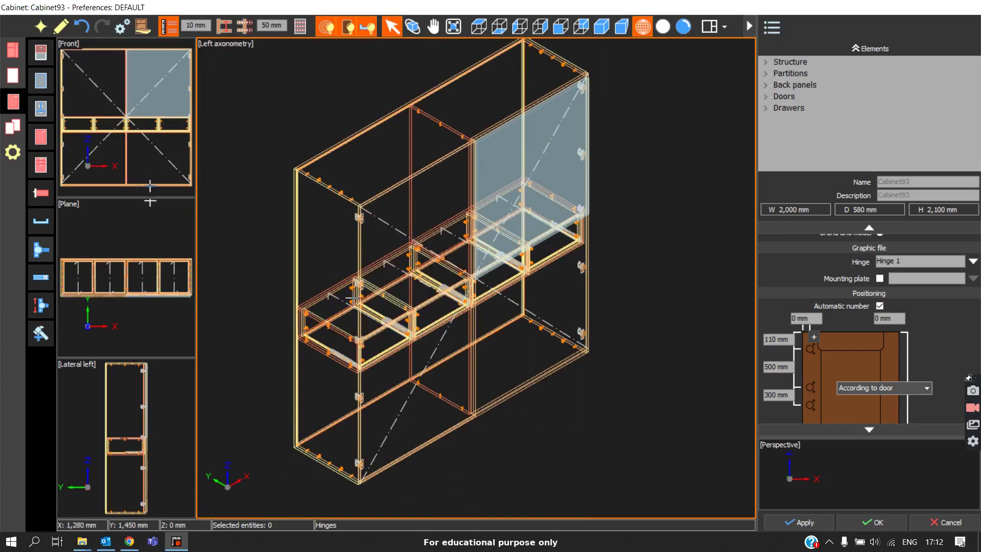
scroll(354, 289, "up", 3)
scroll(354, 288, "up", 1)
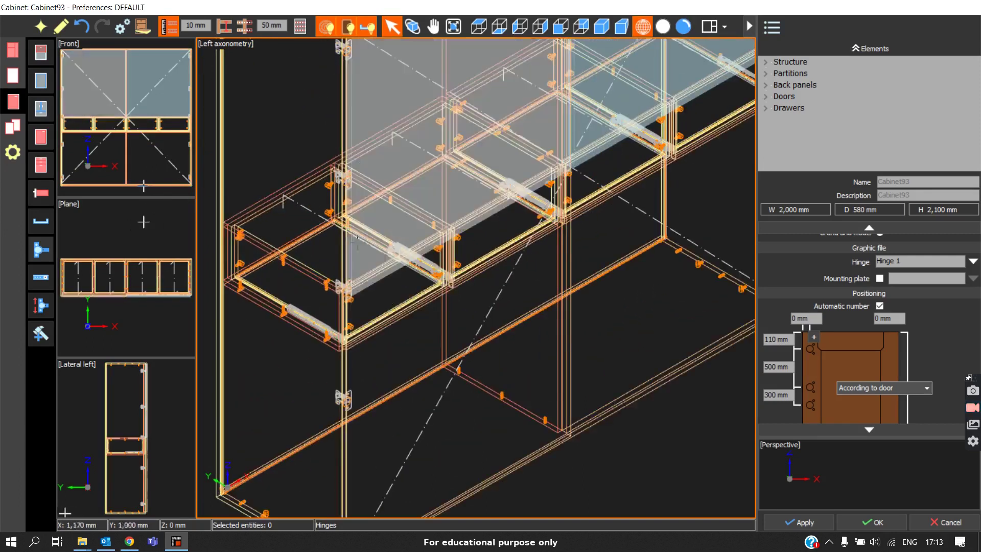
scroll(484, 250, "down", 3)
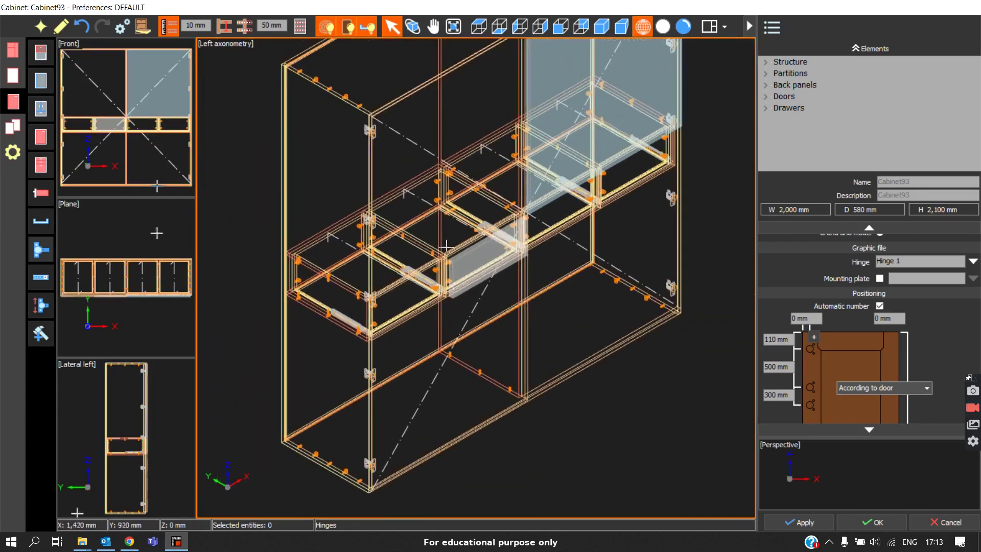
scroll(349, 189, "down", 1)
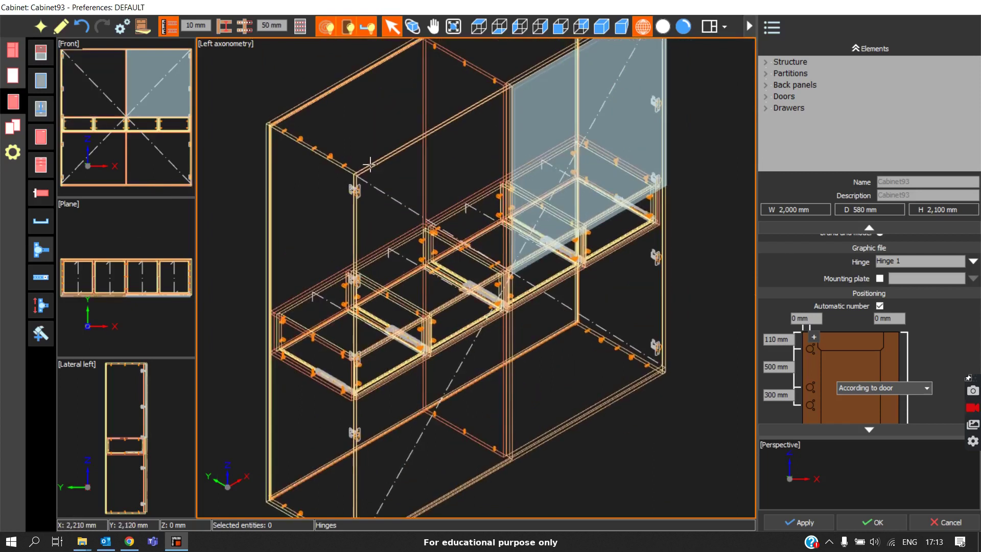
scroll(519, 146, "up", 3)
scroll(519, 146, "down", 3)
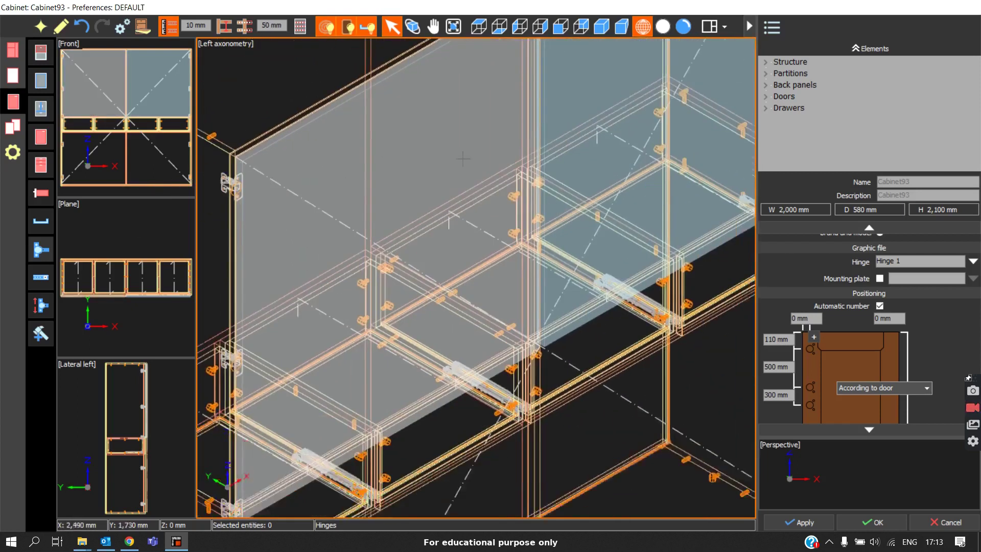
scroll(421, 308, "up", 3)
scroll(559, 121, "down", 3)
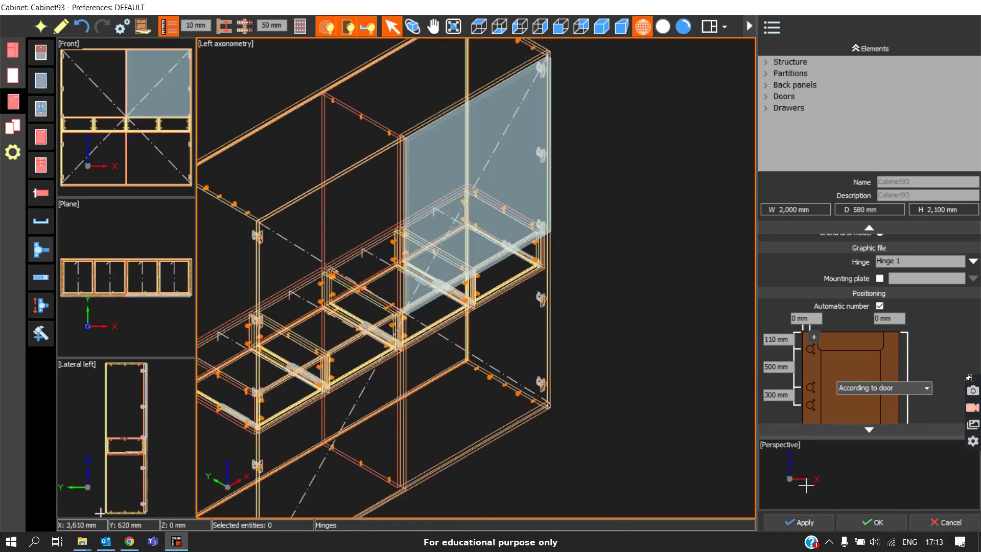
scroll(475, 301, "down", 3)
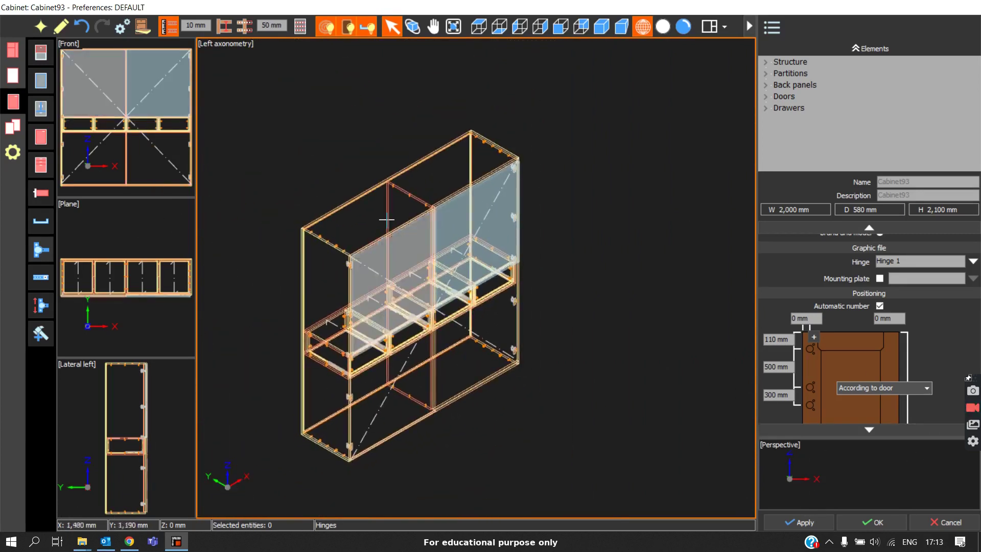